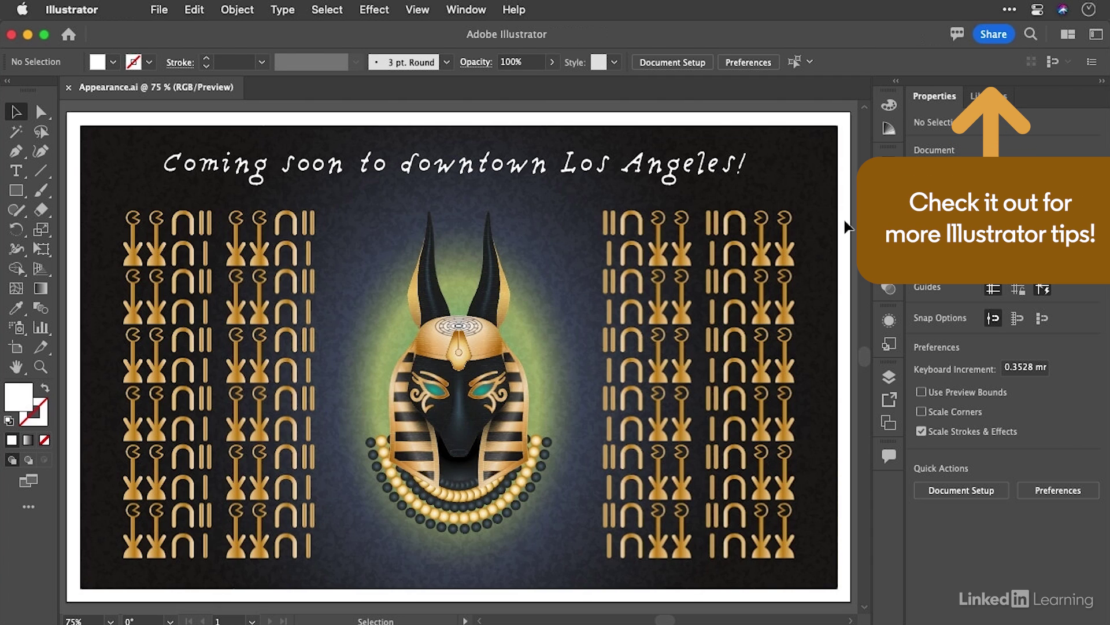
Select the headline 'Coming soon to downtown Los Angeles!' and bring up its Appearance panel
click(635, 168)
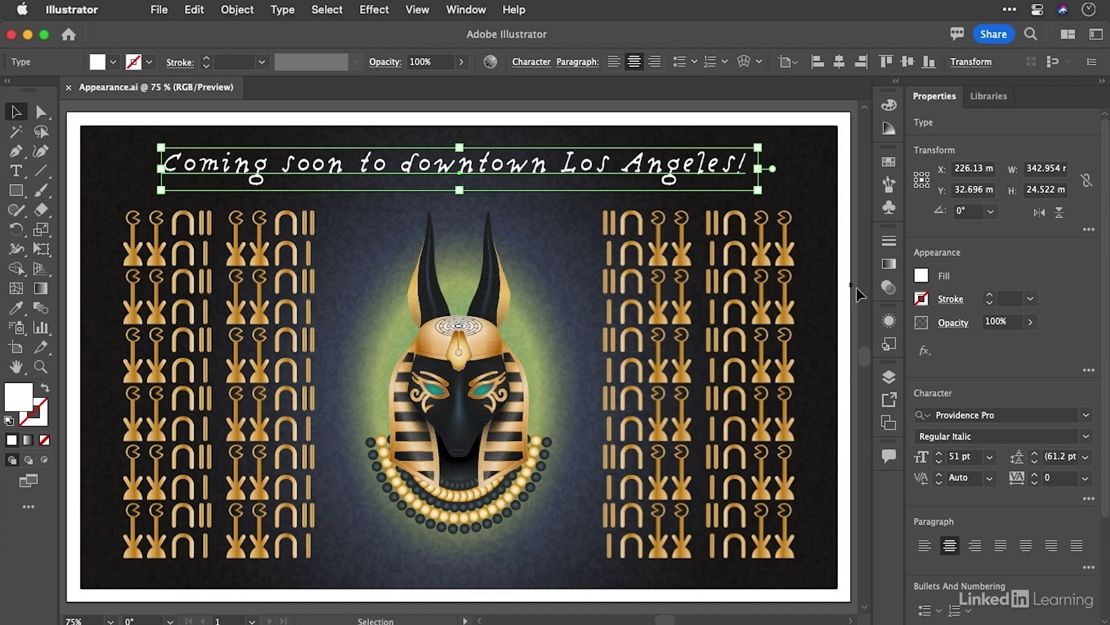
click(889, 321)
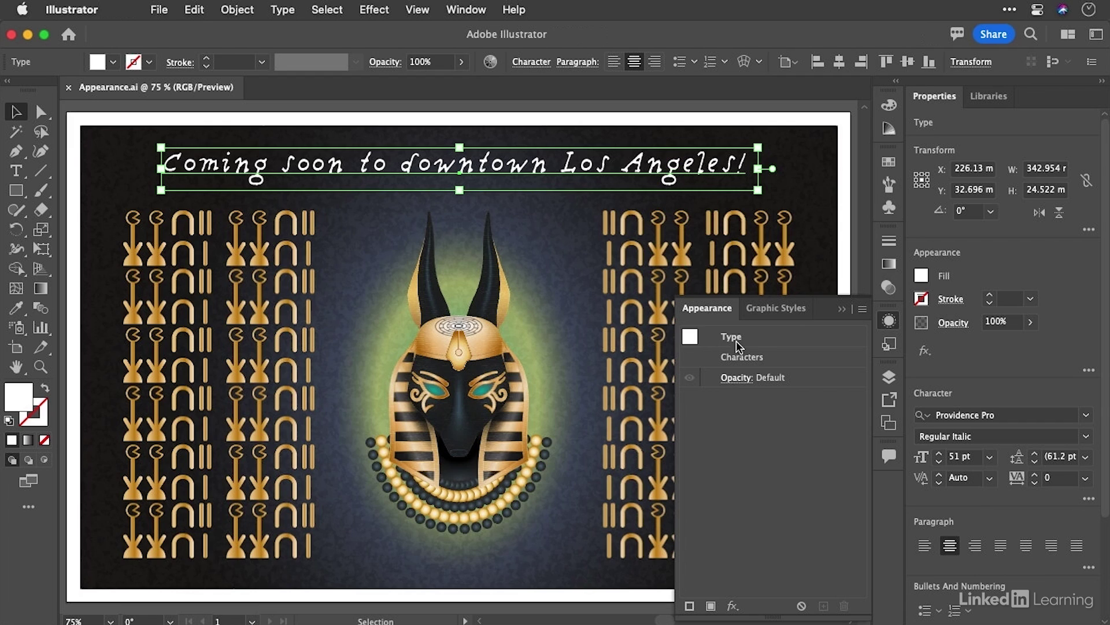
Set the headline characters' fill to None and confirm their stroke is also None
double_click(784, 356)
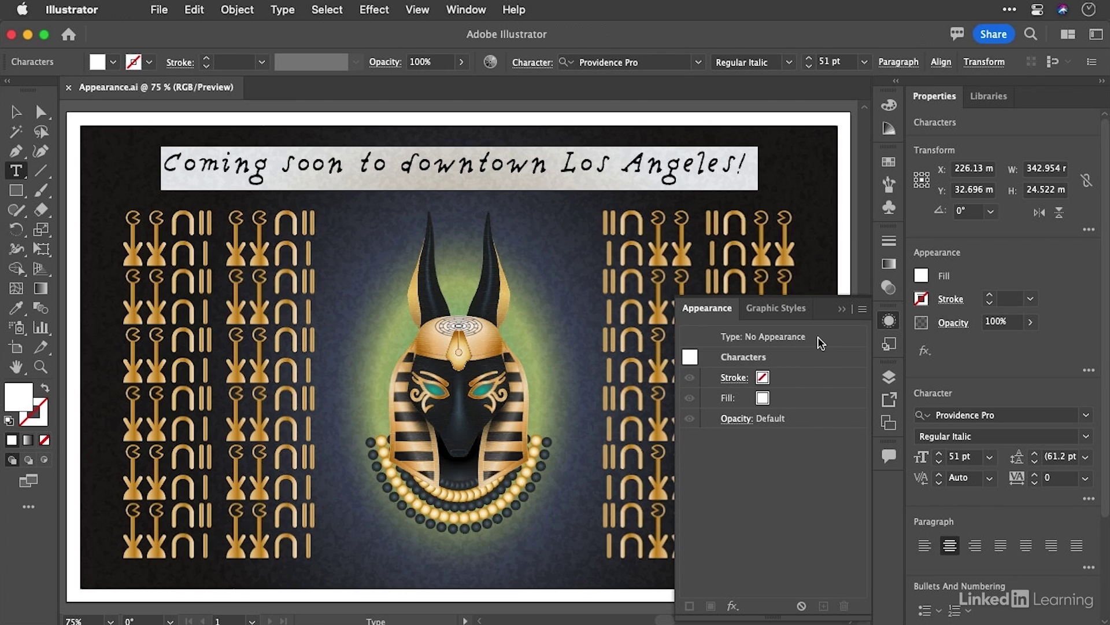
key(Escape)
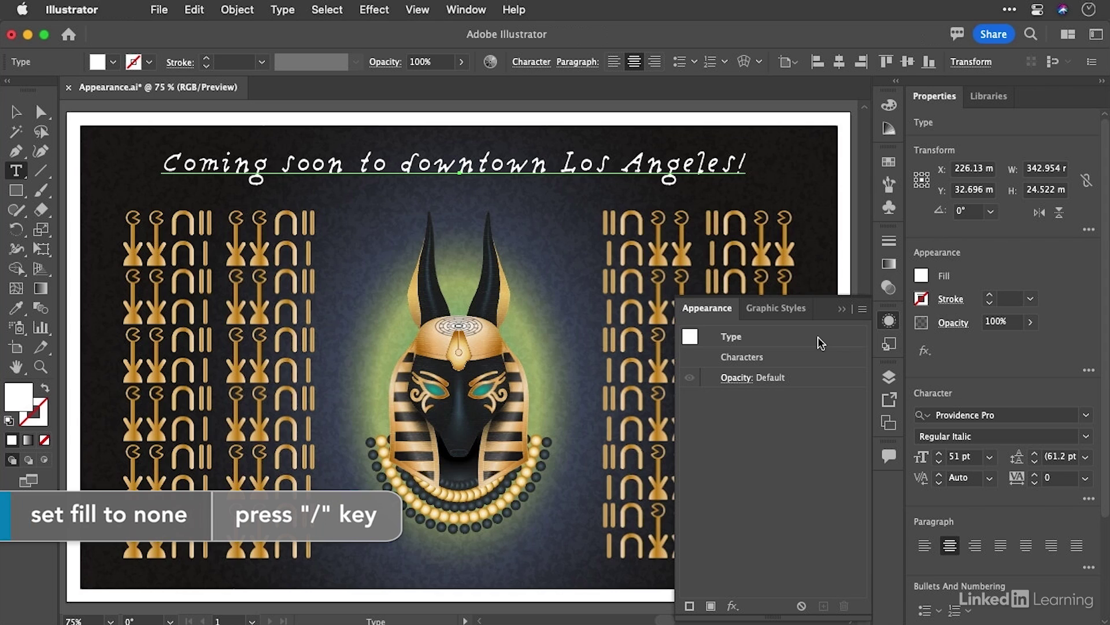
key(slash)
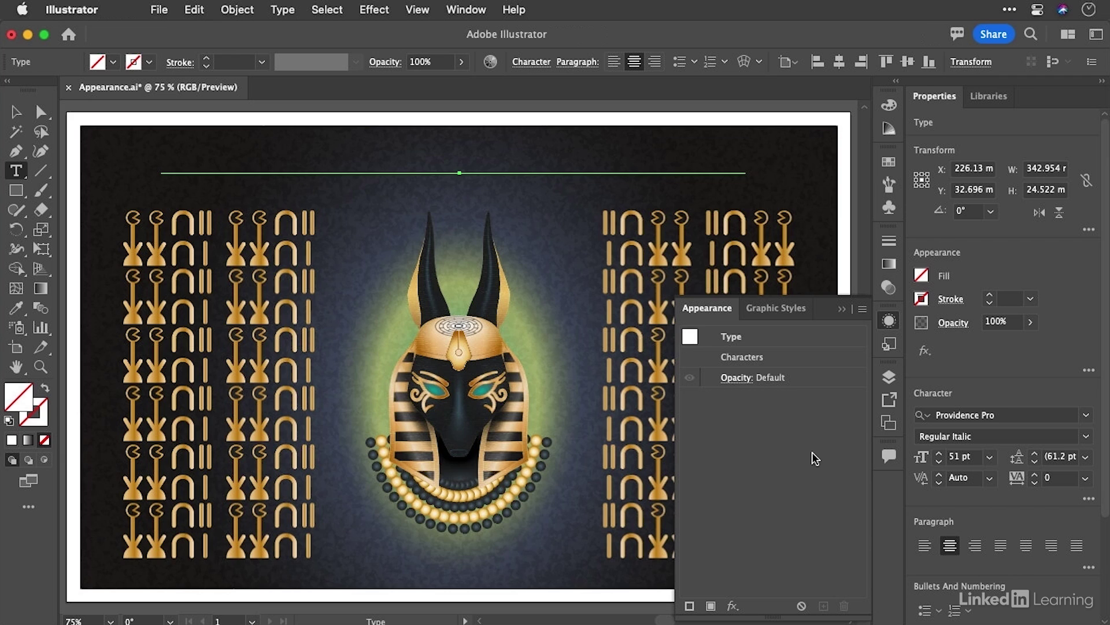
key(super+y)
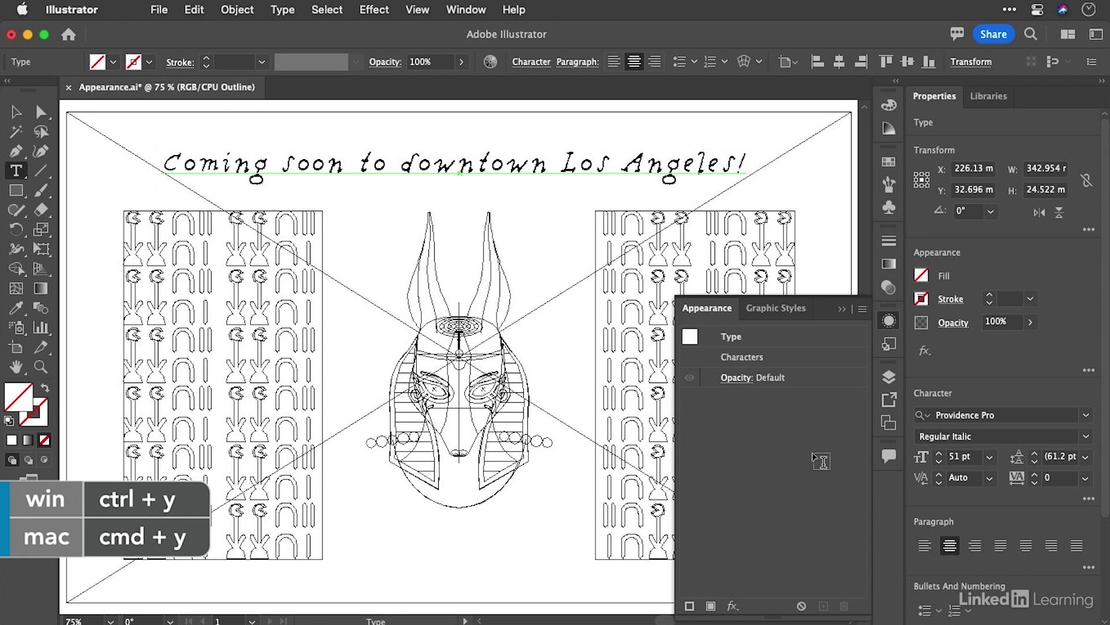
key(super+y)
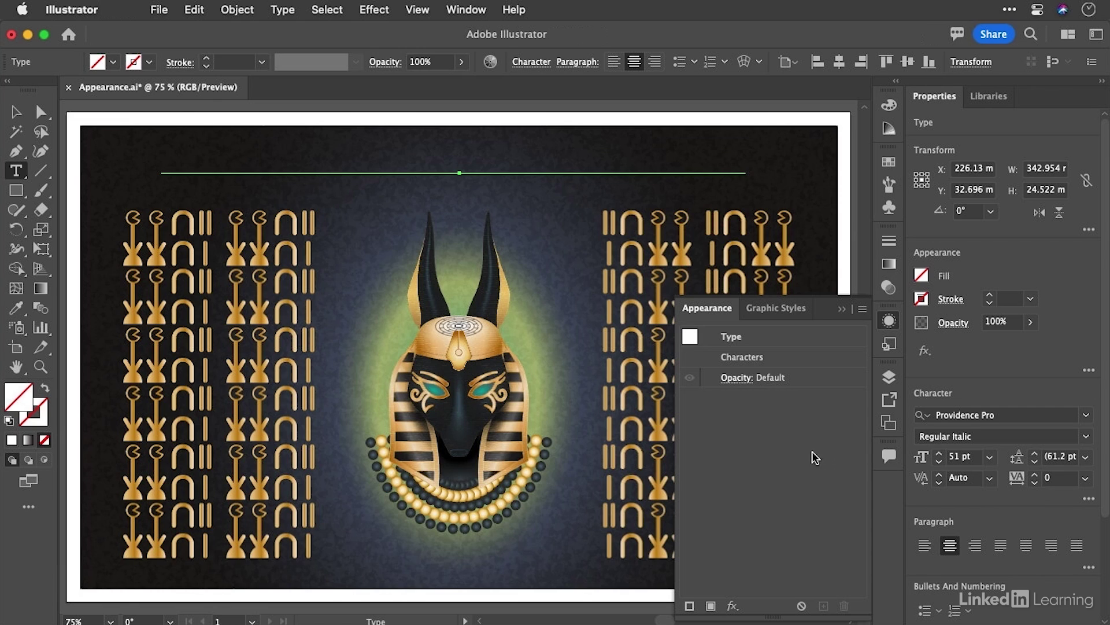
double_click(810, 356)
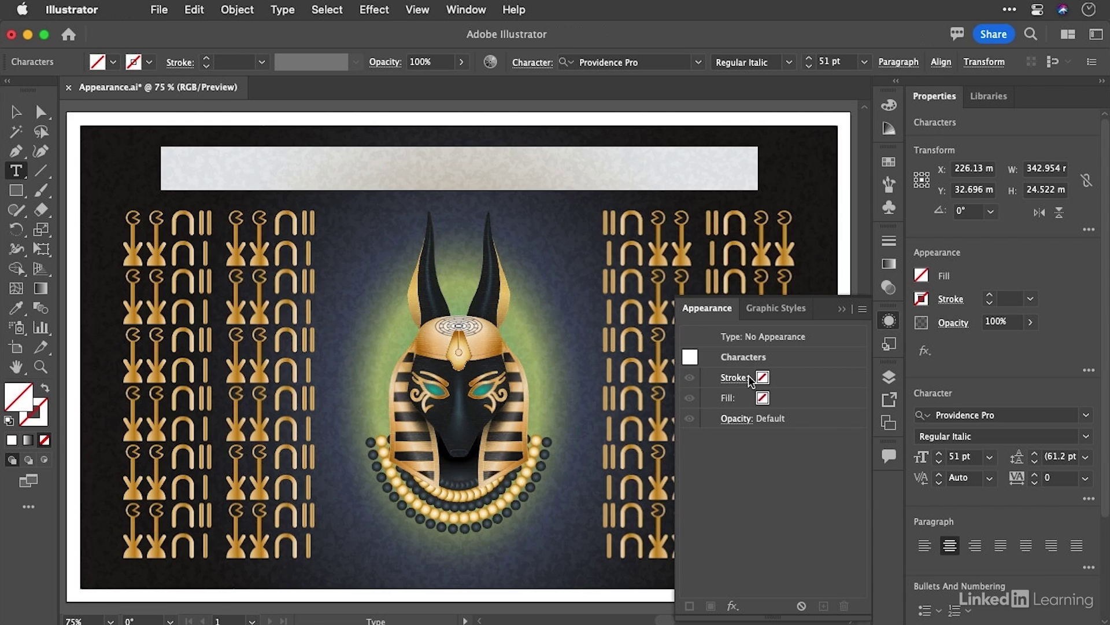
click(808, 382)
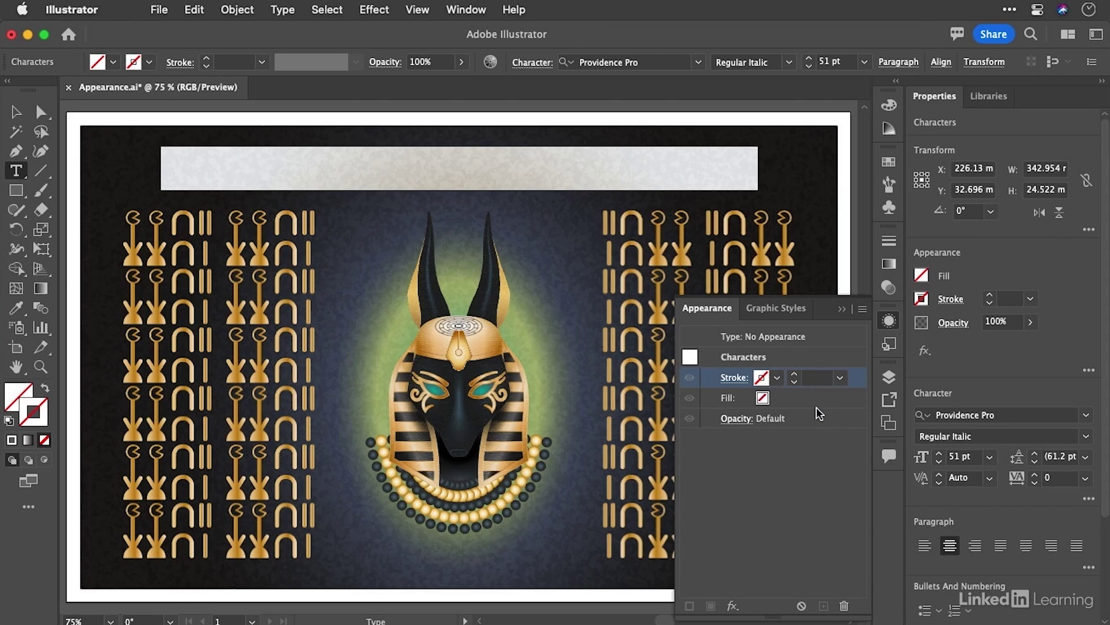
Return to the type object and add two new fills to the headline with Cmd+/
key(Escape)
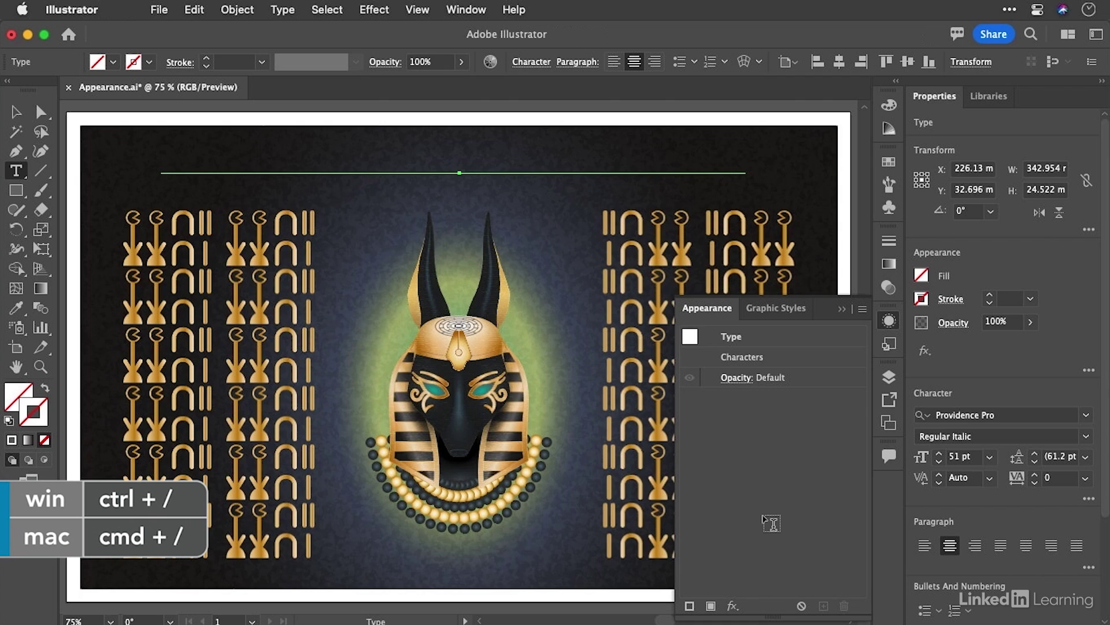
key(super)
key(super+slash)
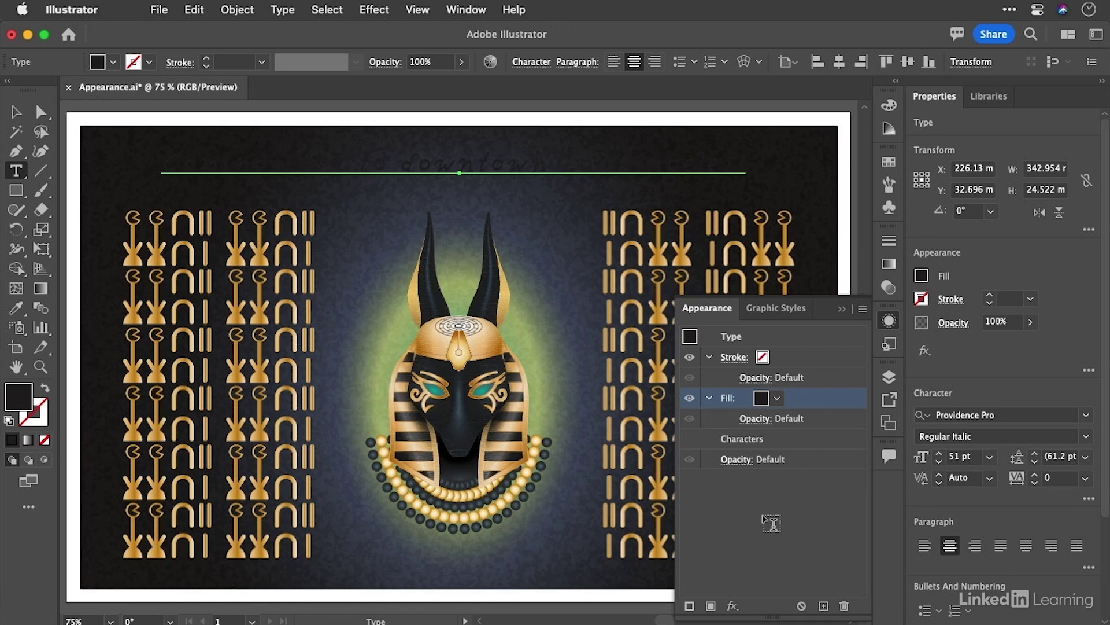
key(super)
key(super+slash)
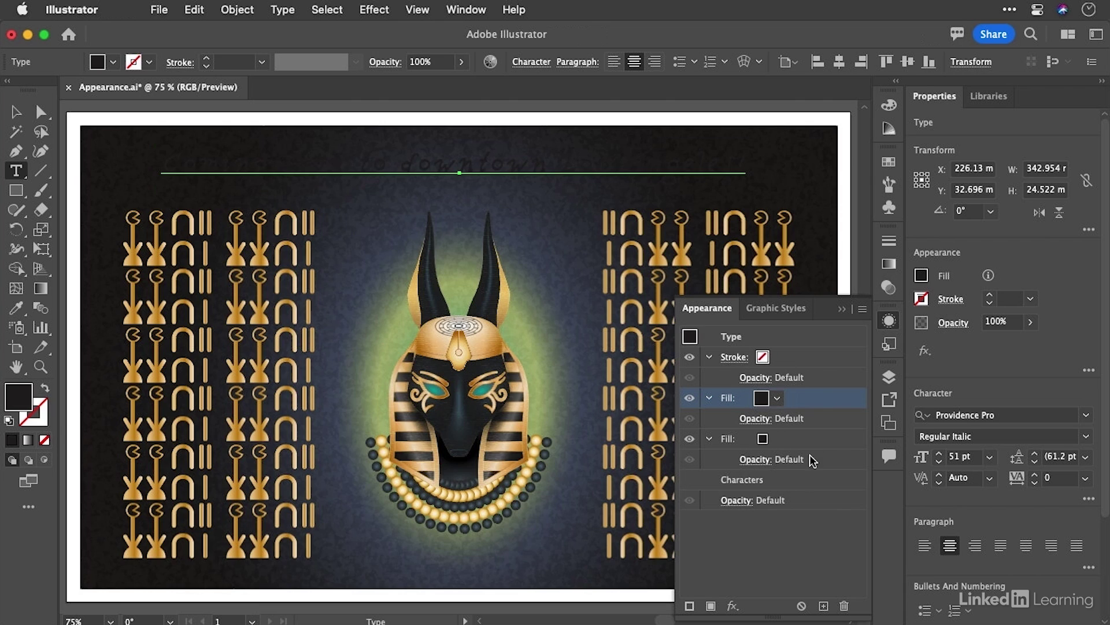
Hide the BG layer in Layers, then return to the headline's Appearance panel
click(890, 376)
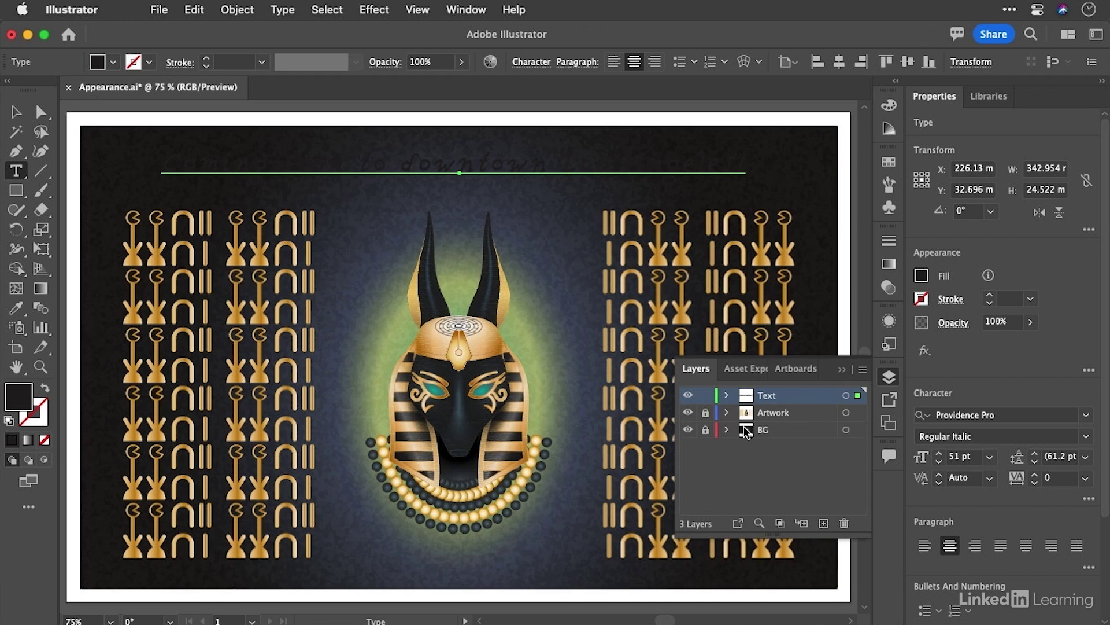
click(688, 430)
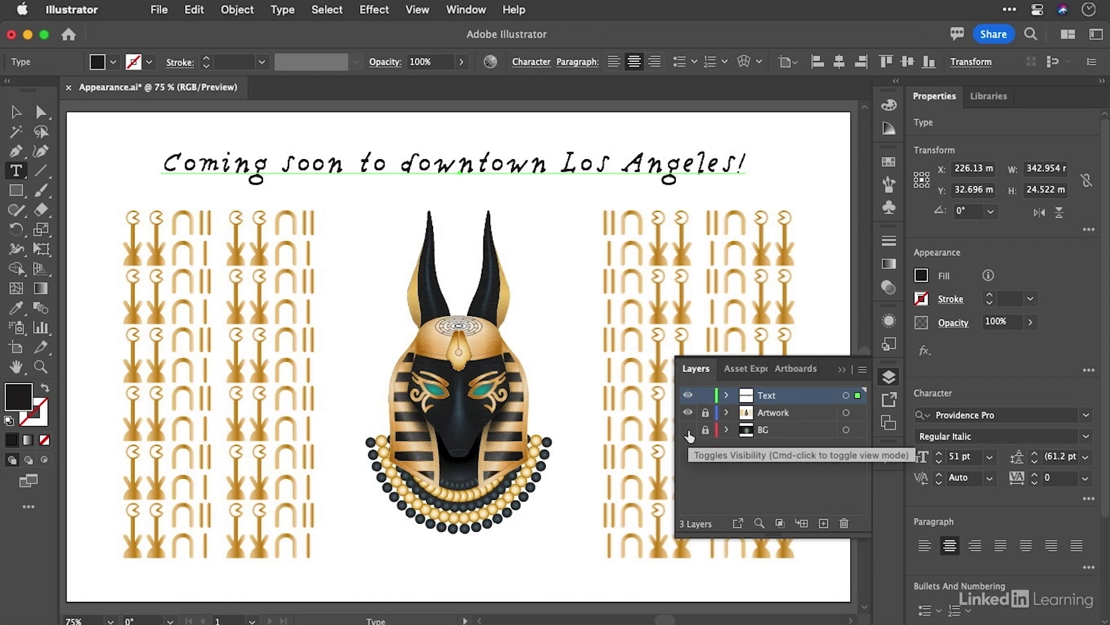
click(888, 378)
click(887, 323)
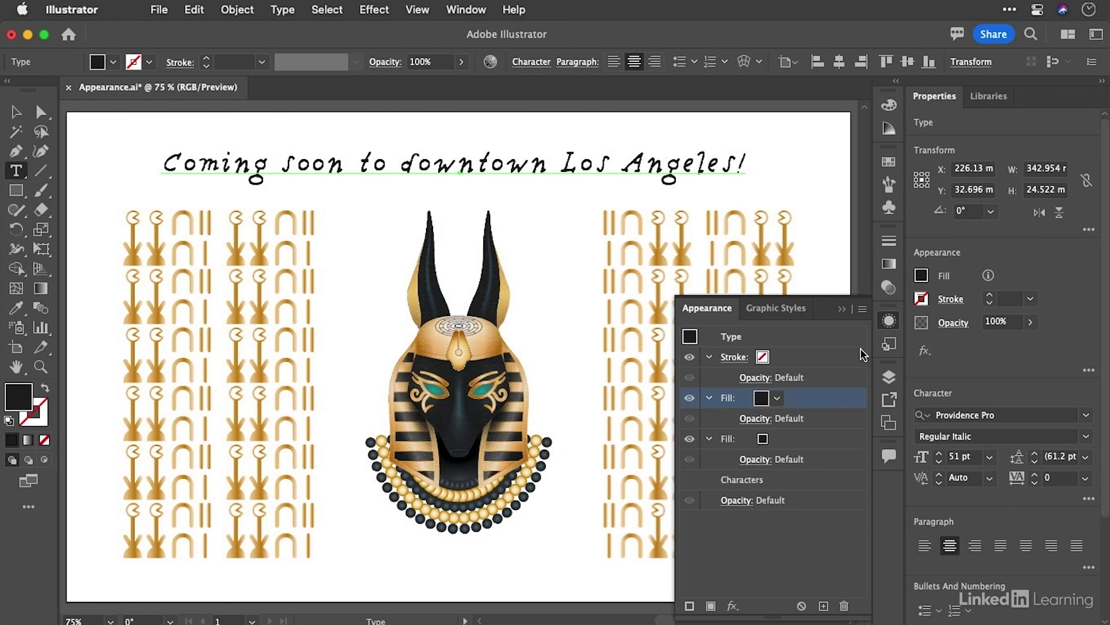
Set the headline's top fill to a dark brown swatch
click(779, 399)
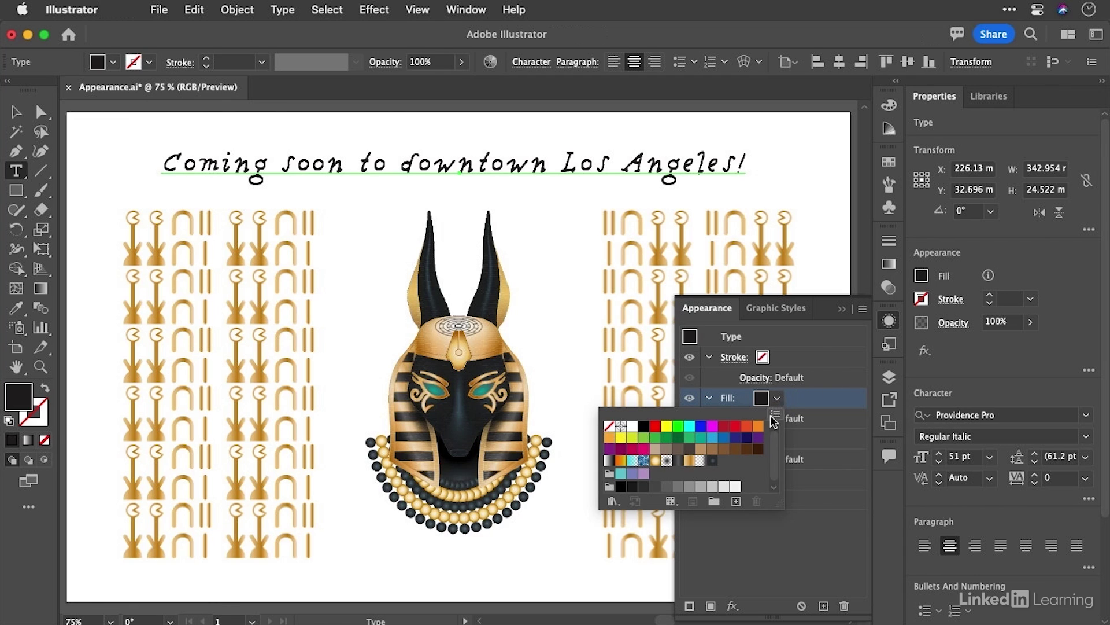
click(779, 399)
click(779, 397)
click(791, 399)
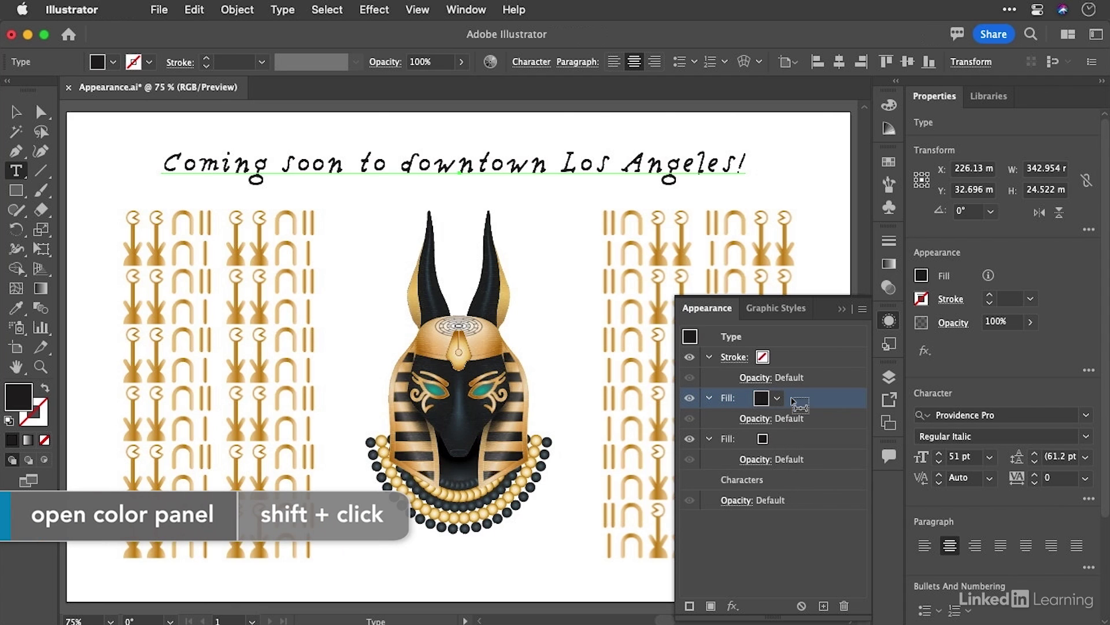
shift+click(780, 398)
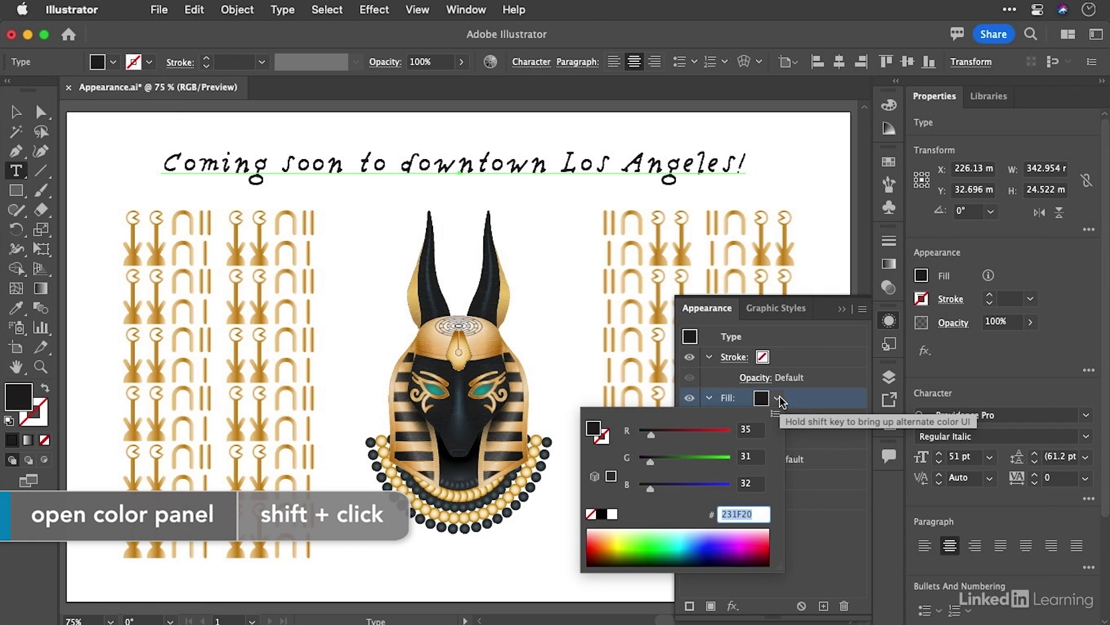
click(786, 398)
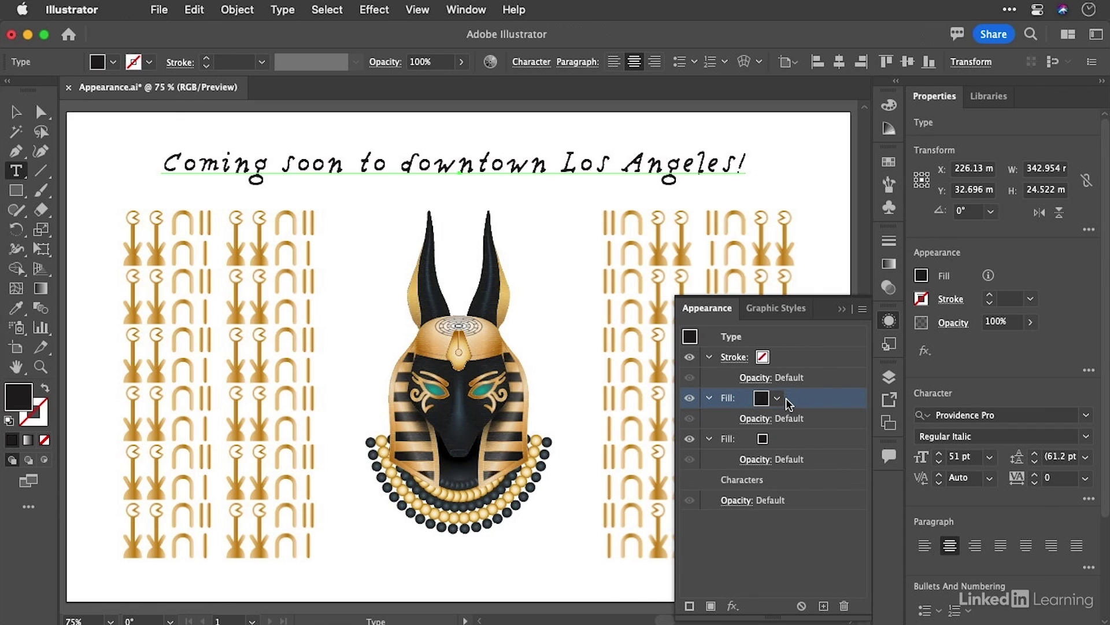
click(763, 398)
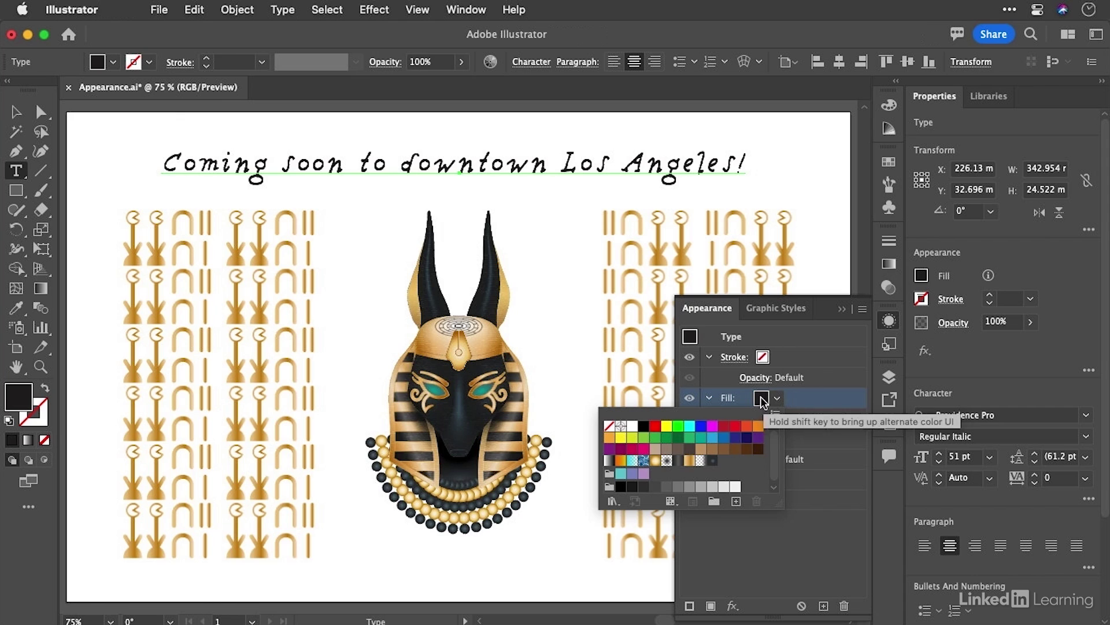
click(687, 451)
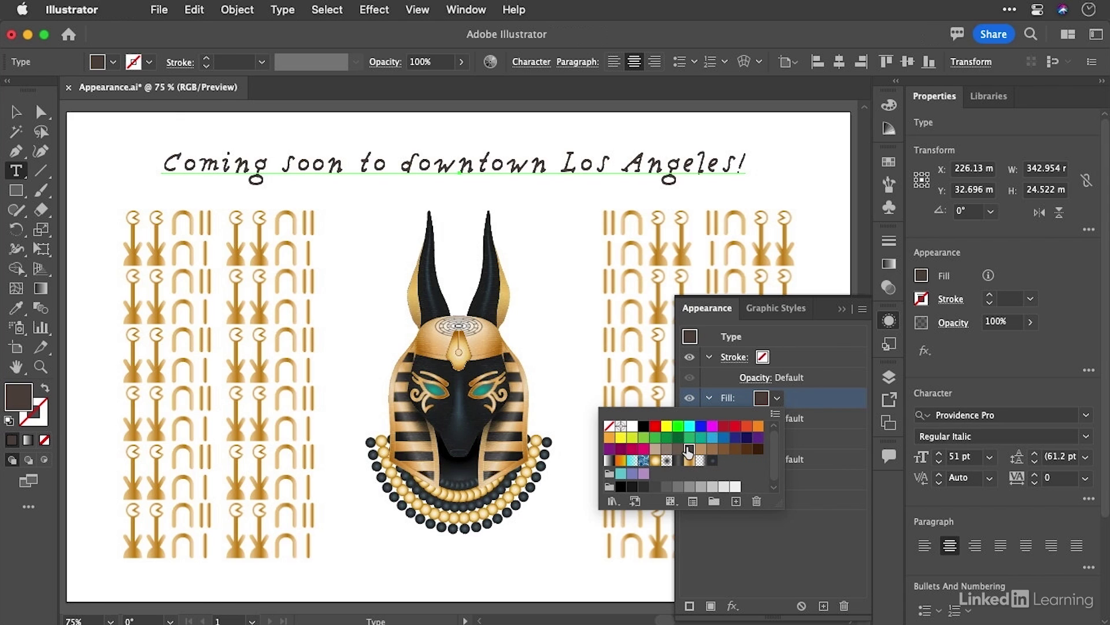
click(838, 401)
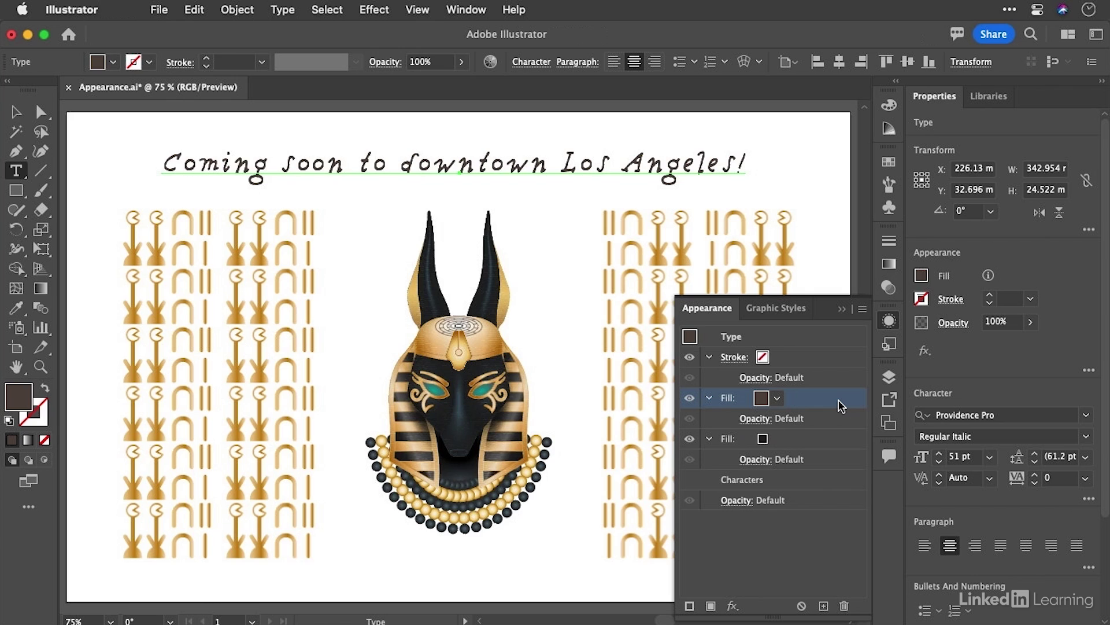
Make the lower fill a tan swatch, preview it by toggling the brown fill, then select it
click(813, 438)
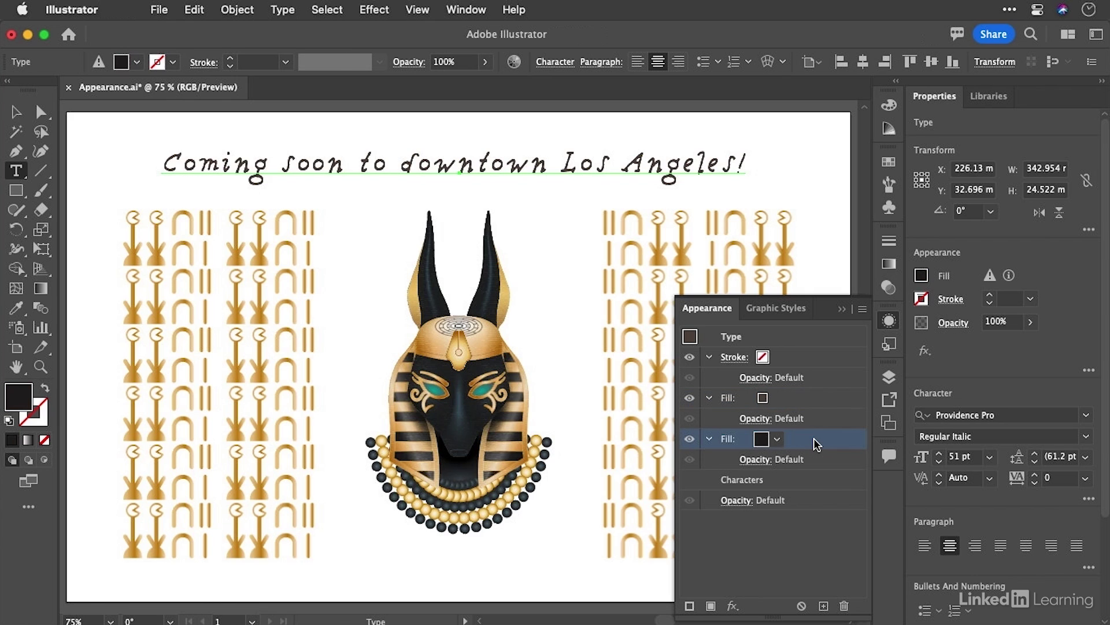
click(778, 439)
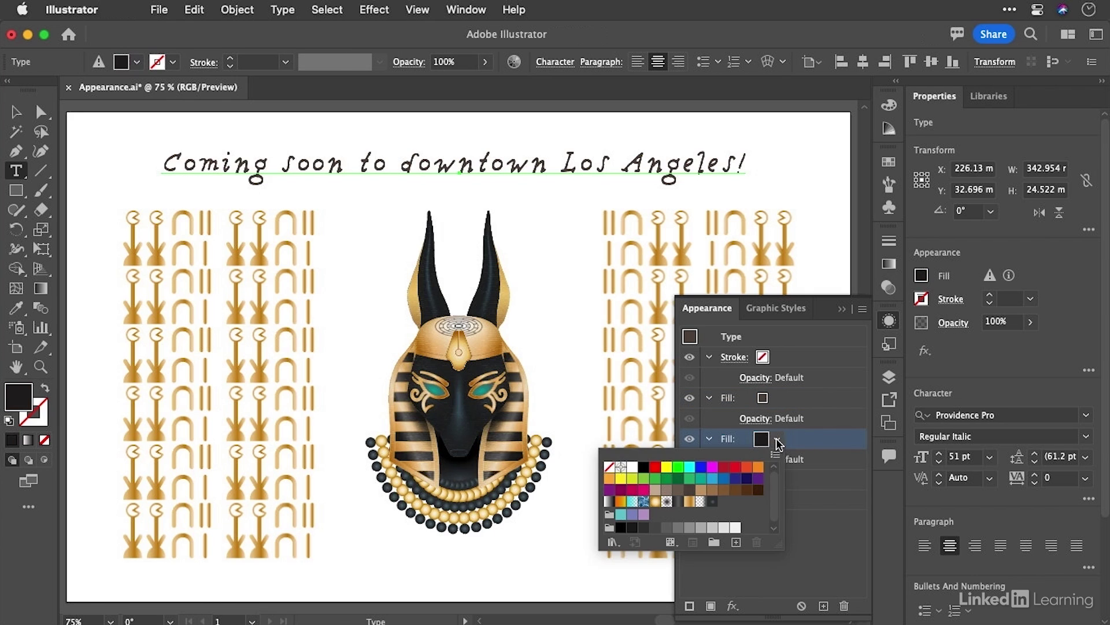
click(655, 490)
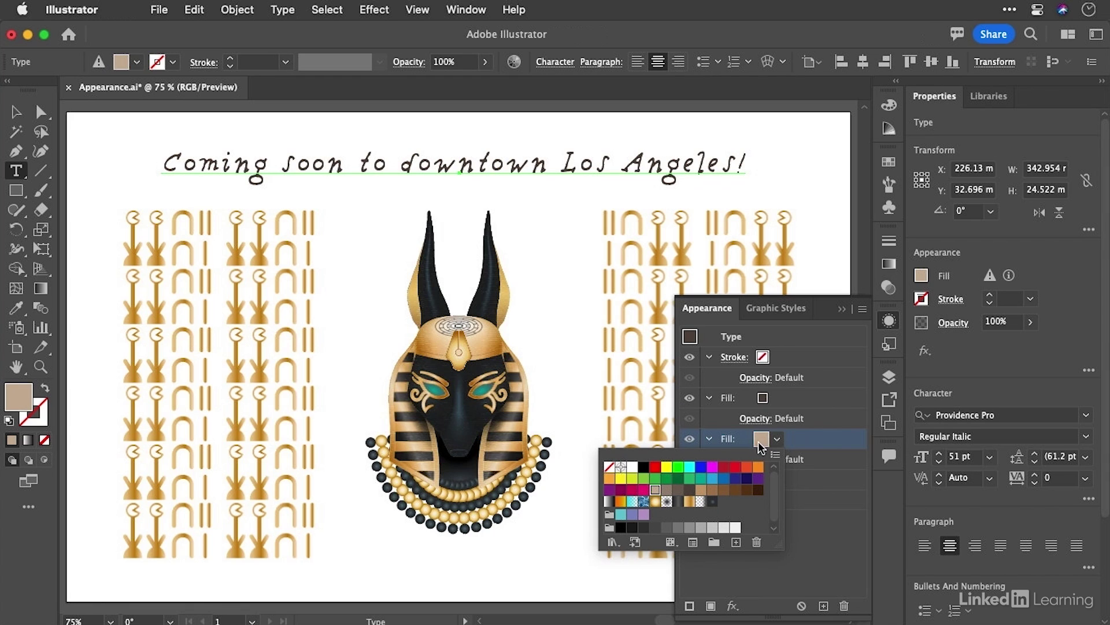
click(804, 439)
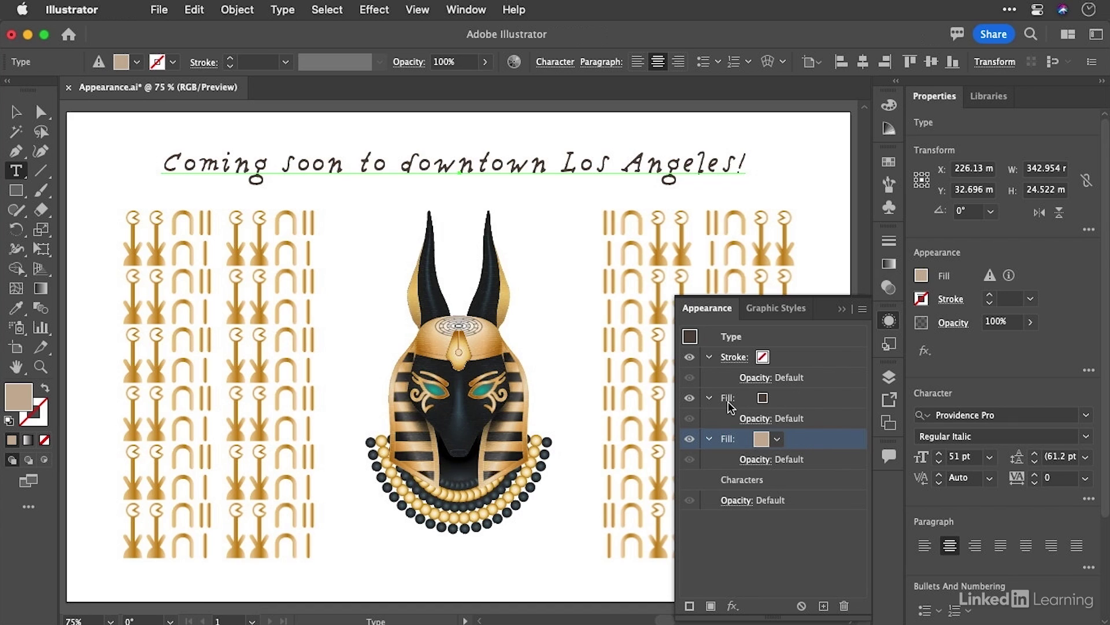
click(690, 403)
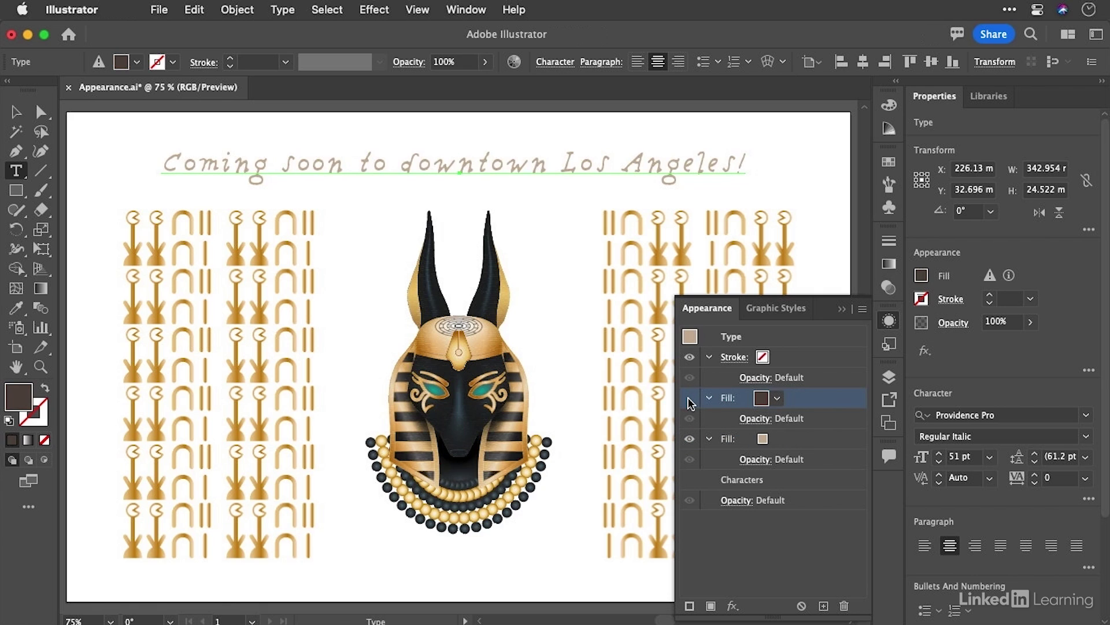
click(690, 398)
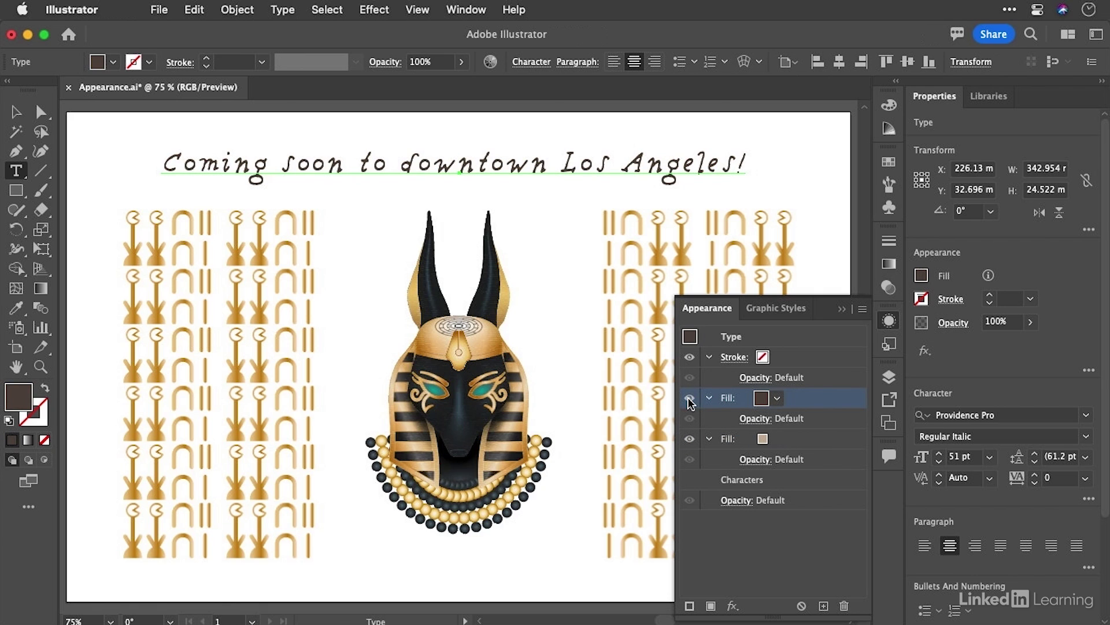
click(826, 443)
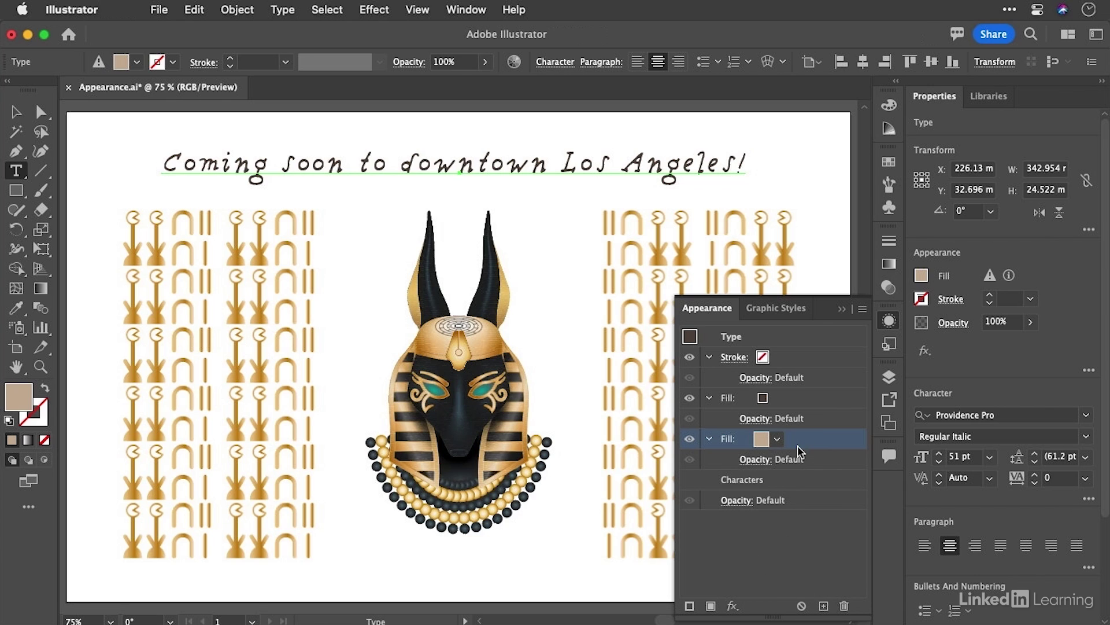
Convert the tan fill to a Rectangle shape with relative extra width 4 mm and extra height 2 mm
click(733, 606)
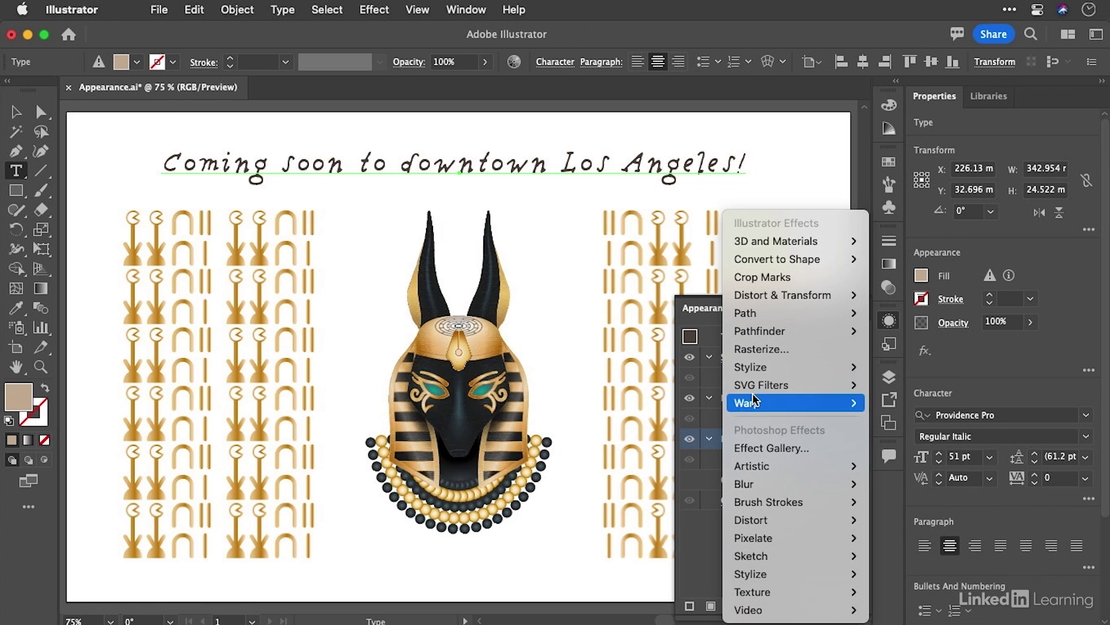
mouse_move(774, 262)
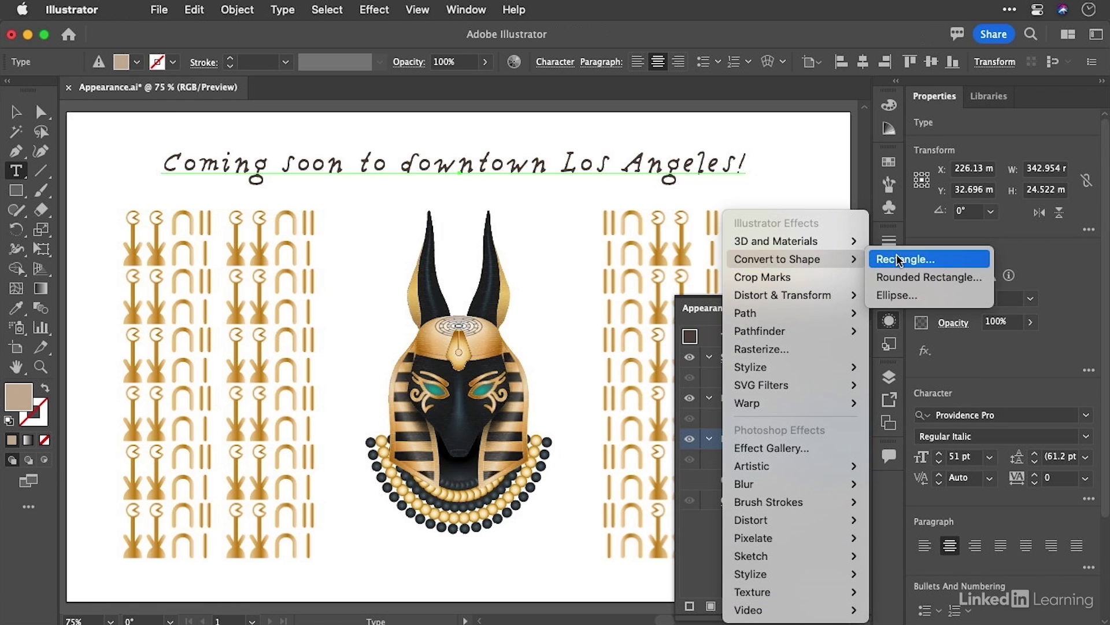
click(899, 259)
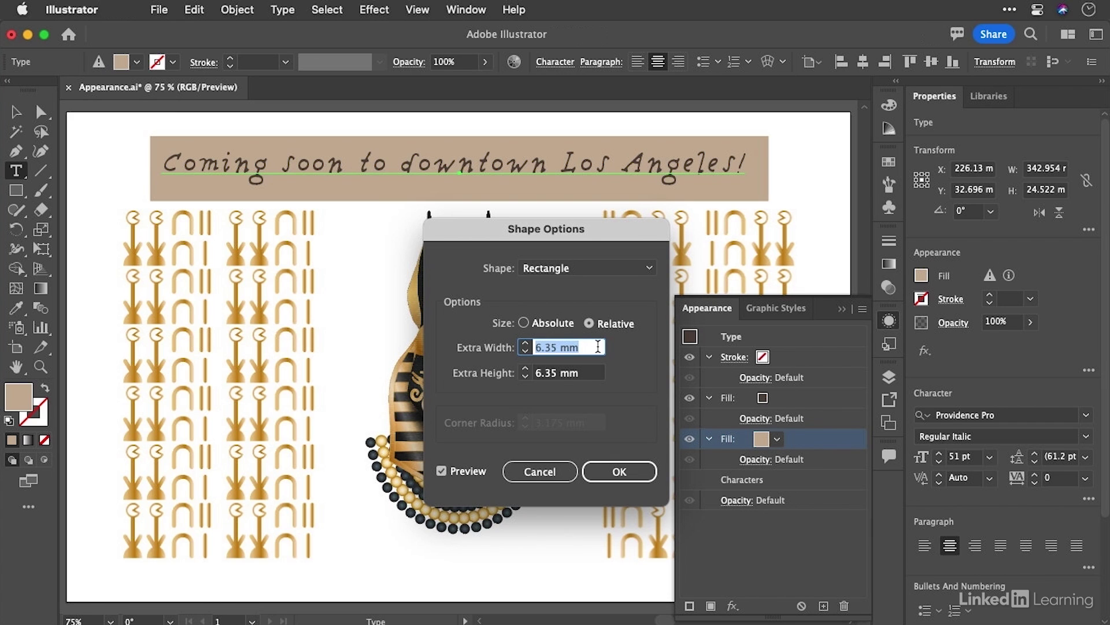
text(3)
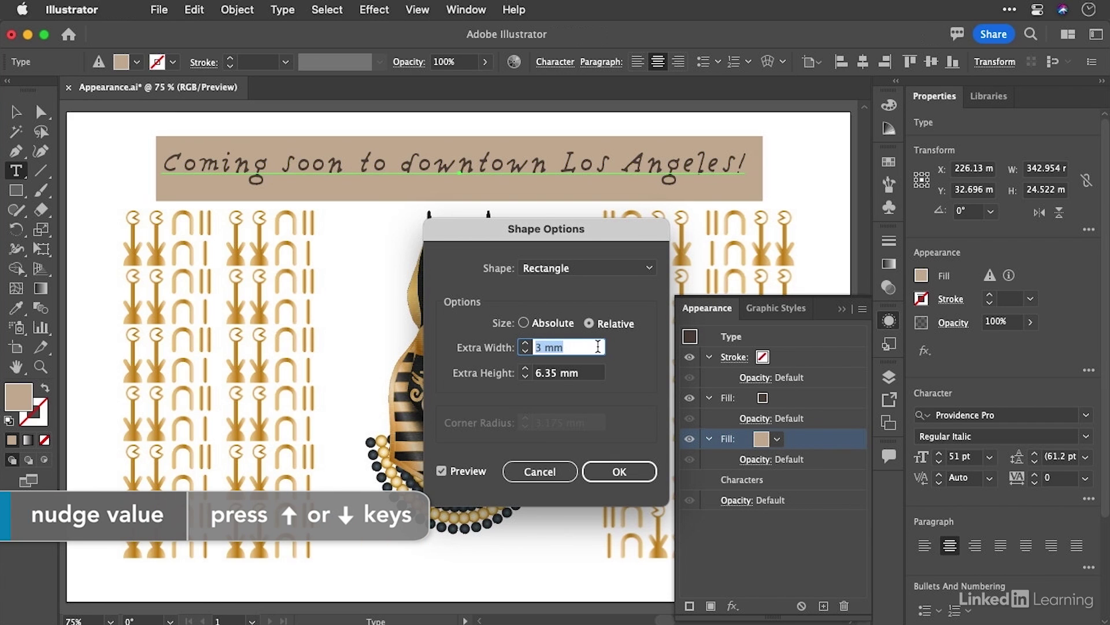
key(Up)
key(Tab)
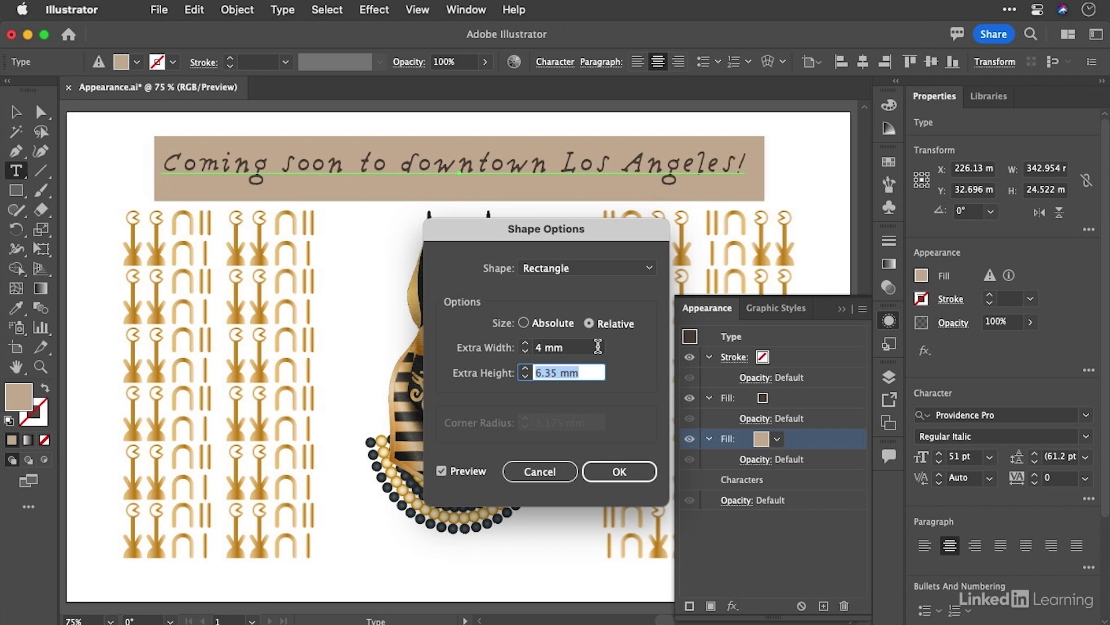
key(Down)
key(Down)
key(Down)
key(Down)
key(Down)
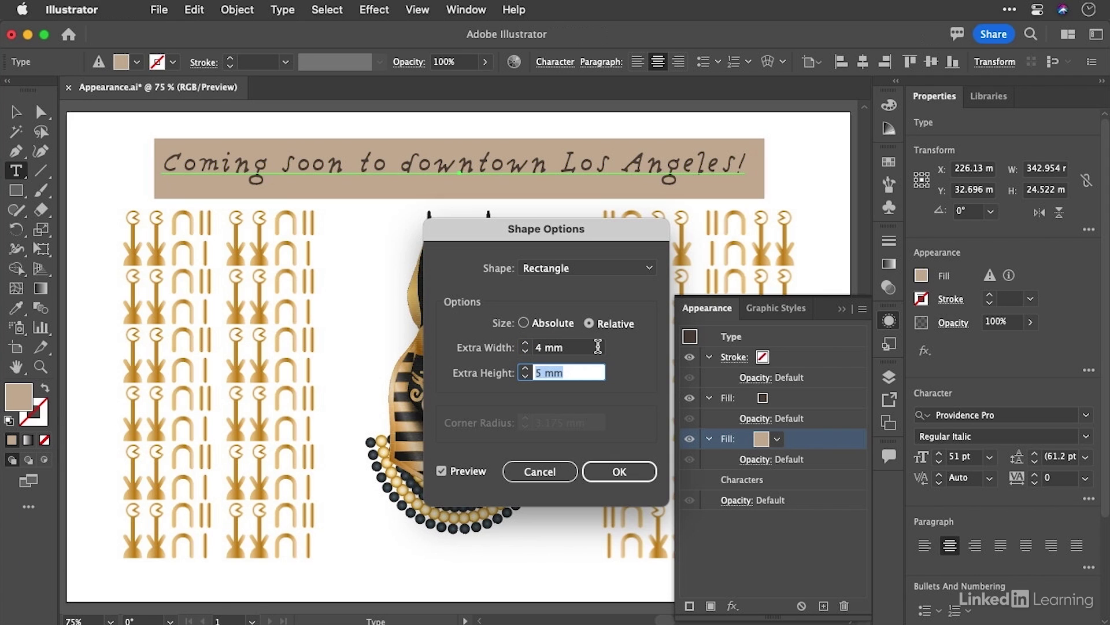
key(Up)
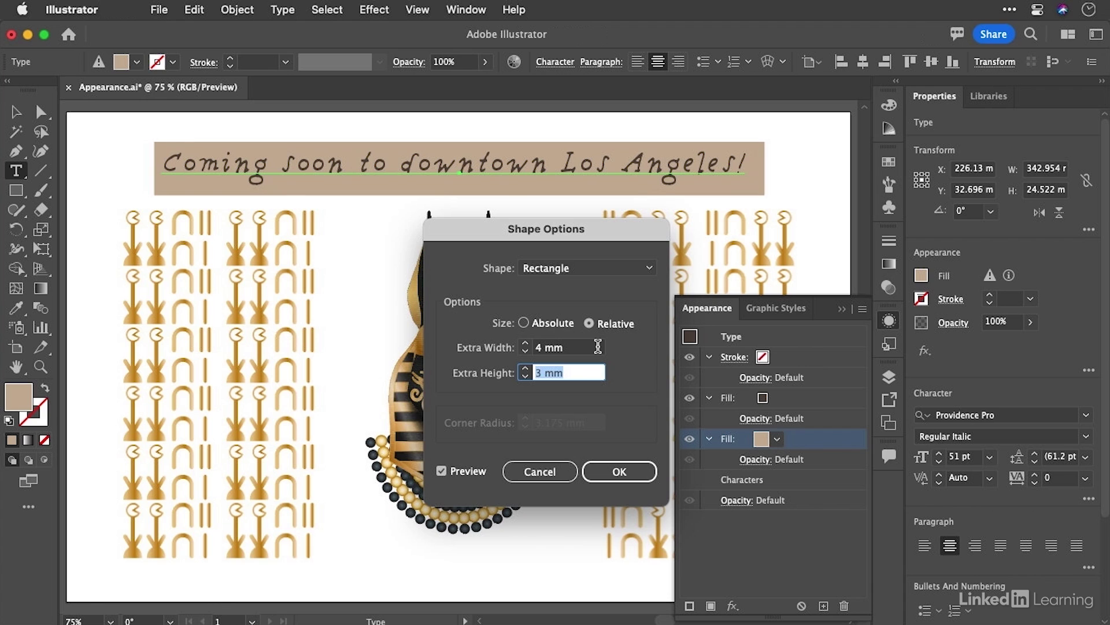
key(Down)
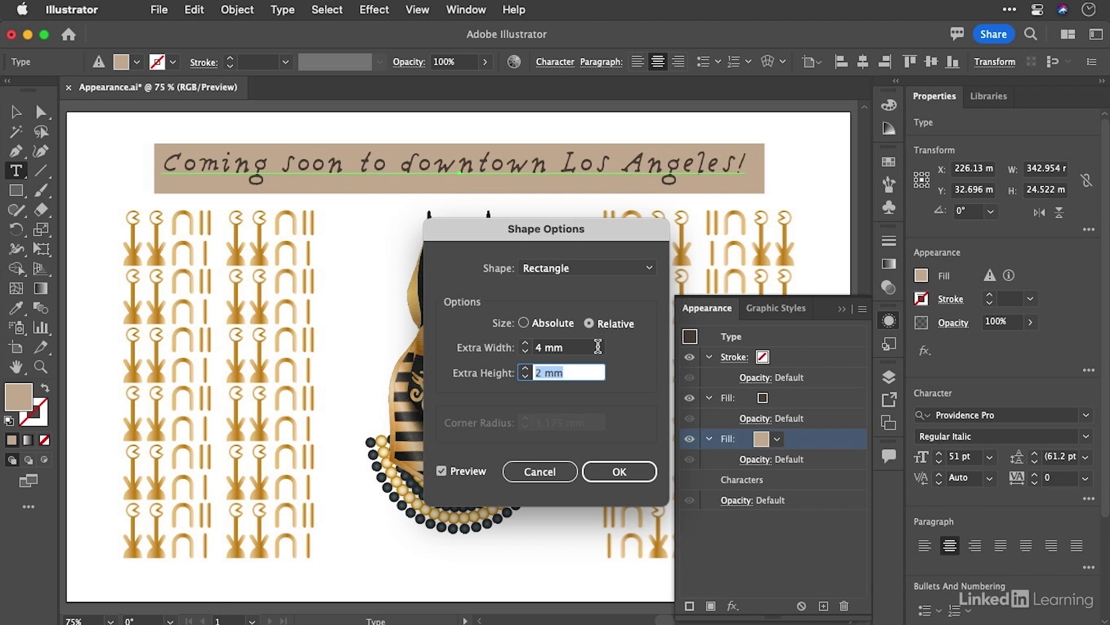
click(622, 472)
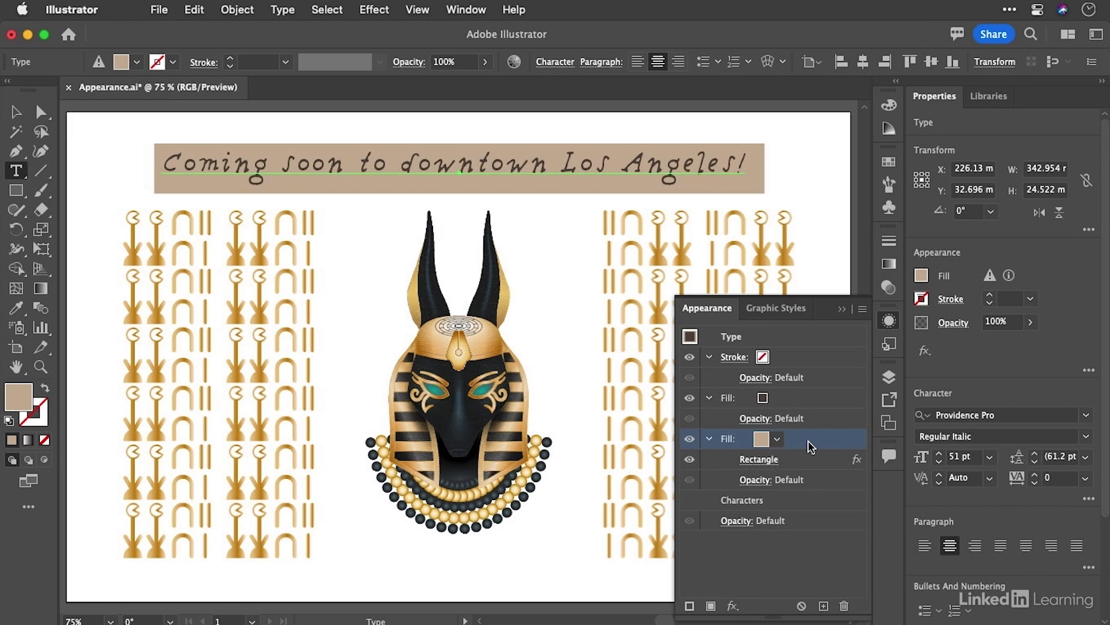
Add a Transform effect to the tan fill moving it vertically by -2 mm
click(734, 606)
mouse_move(794, 296)
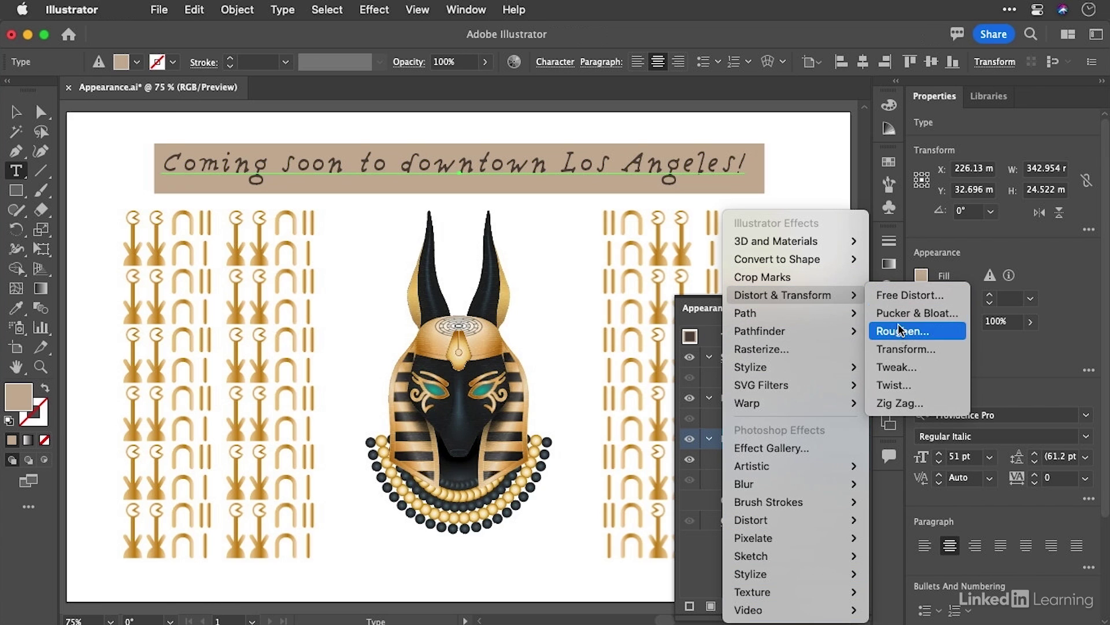
click(897, 342)
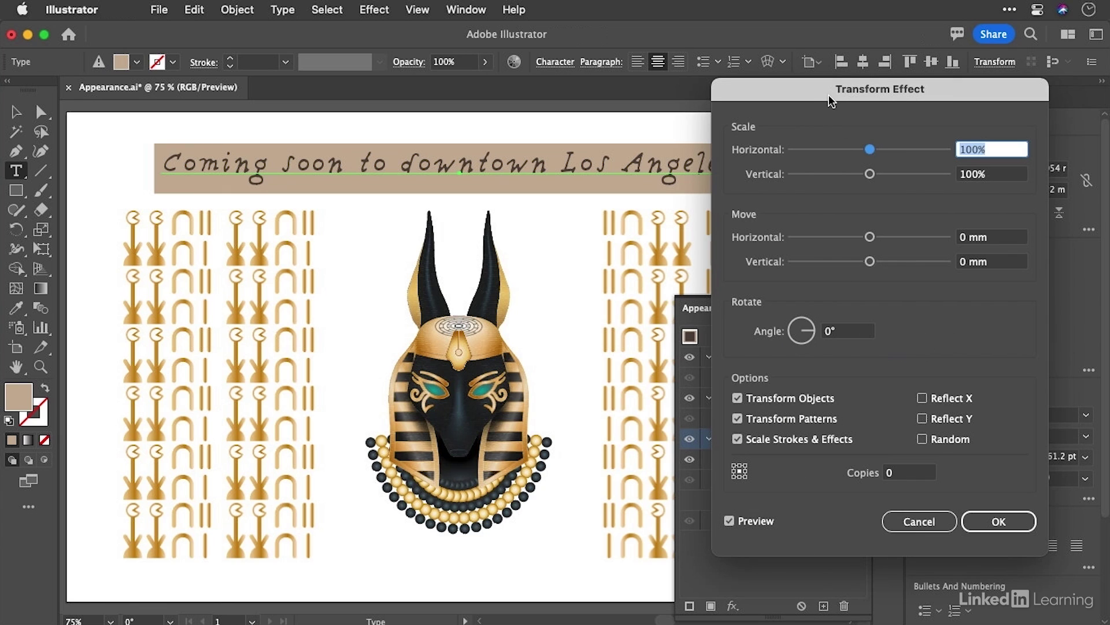
drag(828, 95, 857, 95)
click(1027, 267)
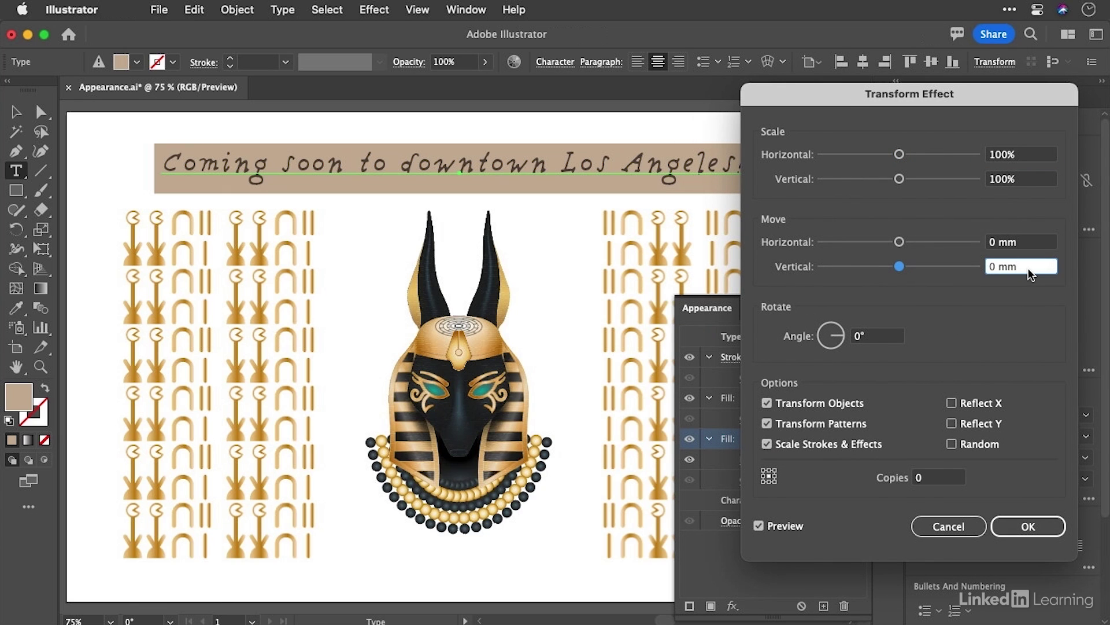
key(Up)
key(Up)
key(Up)
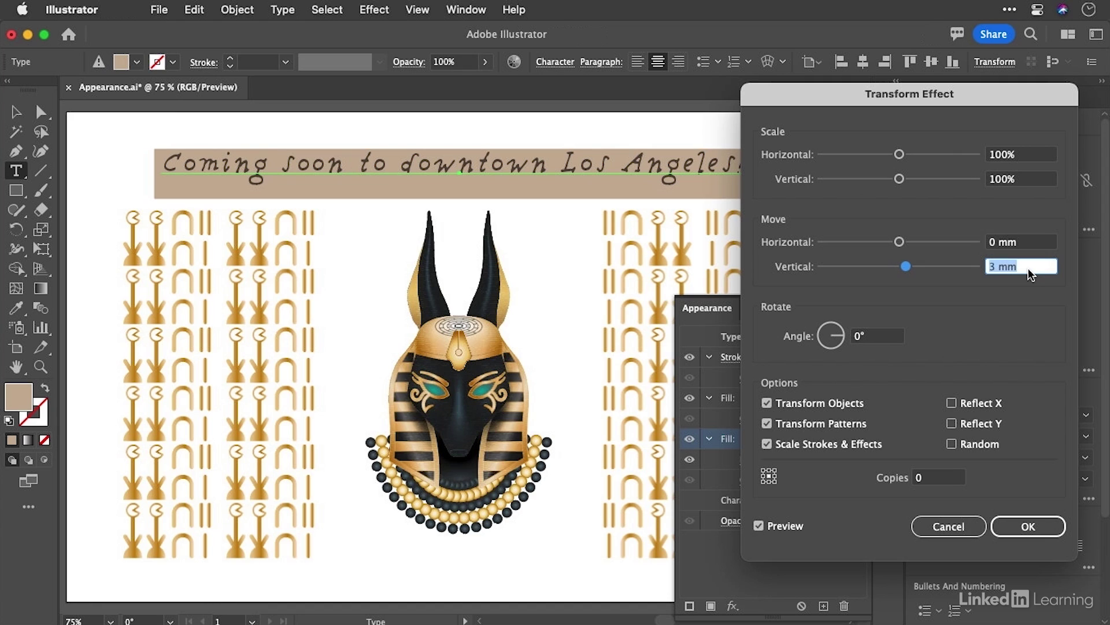
key(Down)
key(Down)
key(Down)
key(Down)
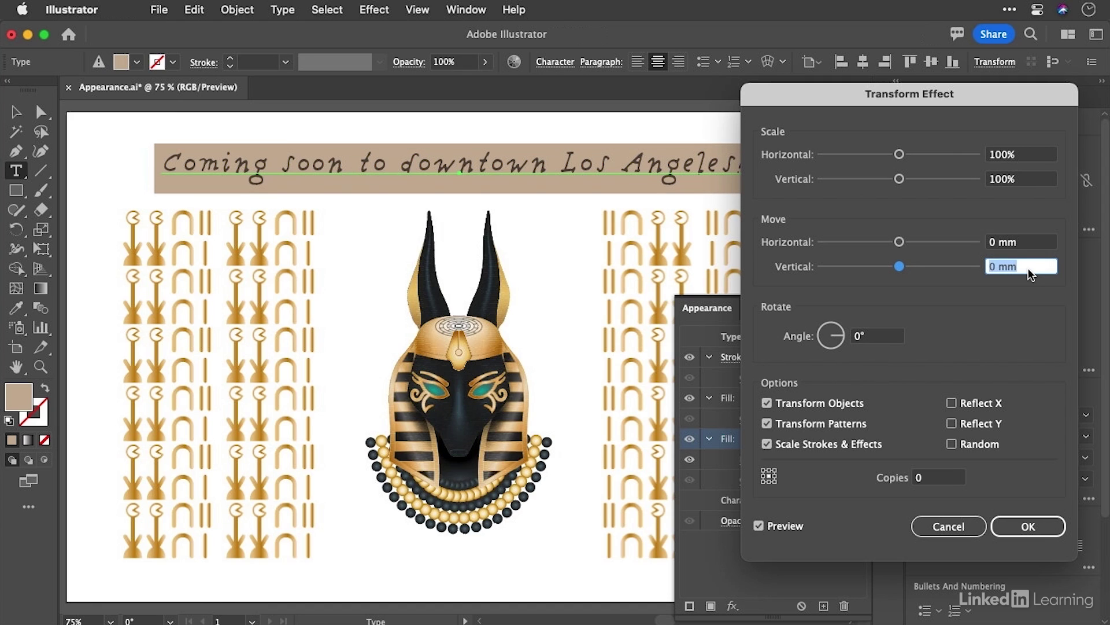
key(Down)
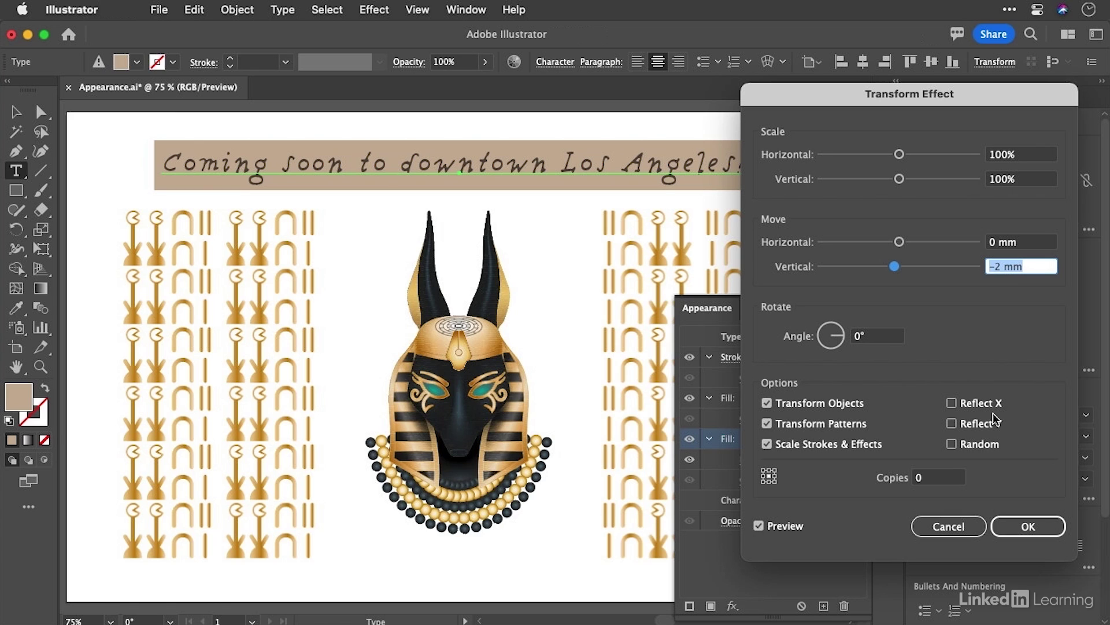
click(1036, 524)
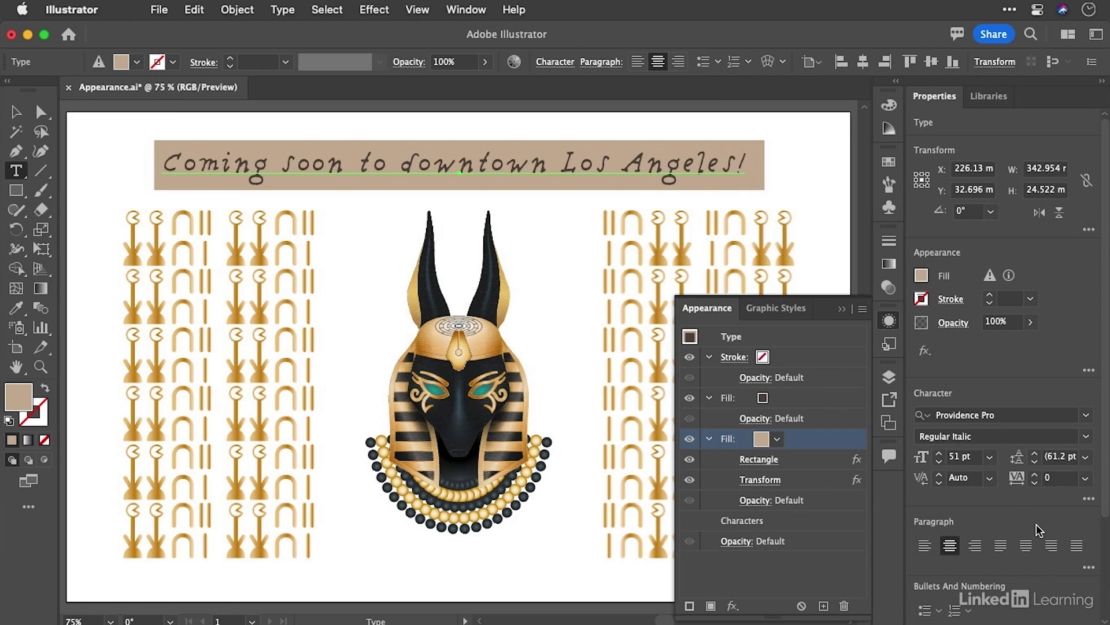
Duplicate the tan fill twice and expand the copies to show their Rectangle and Transform effects
click(824, 605)
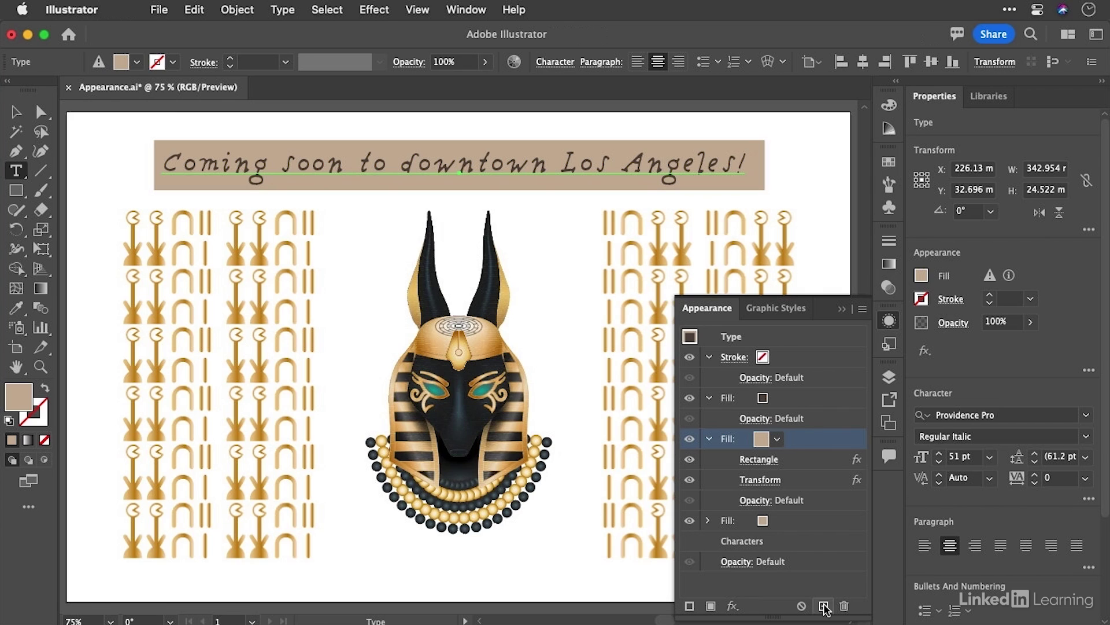
click(823, 605)
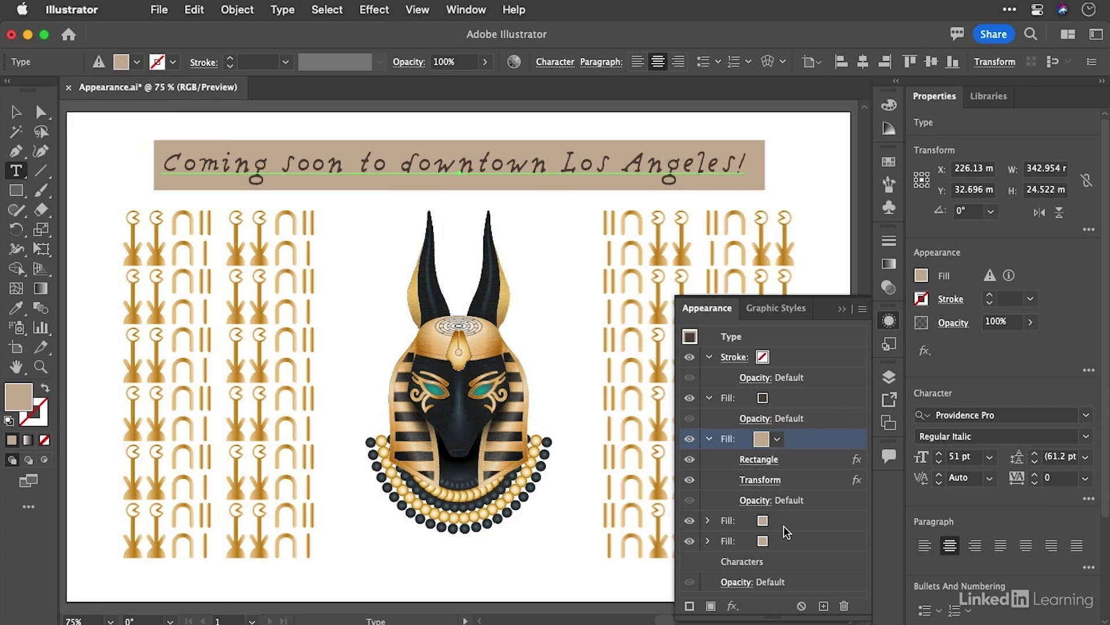
click(708, 520)
scroll(809, 519, down, 2)
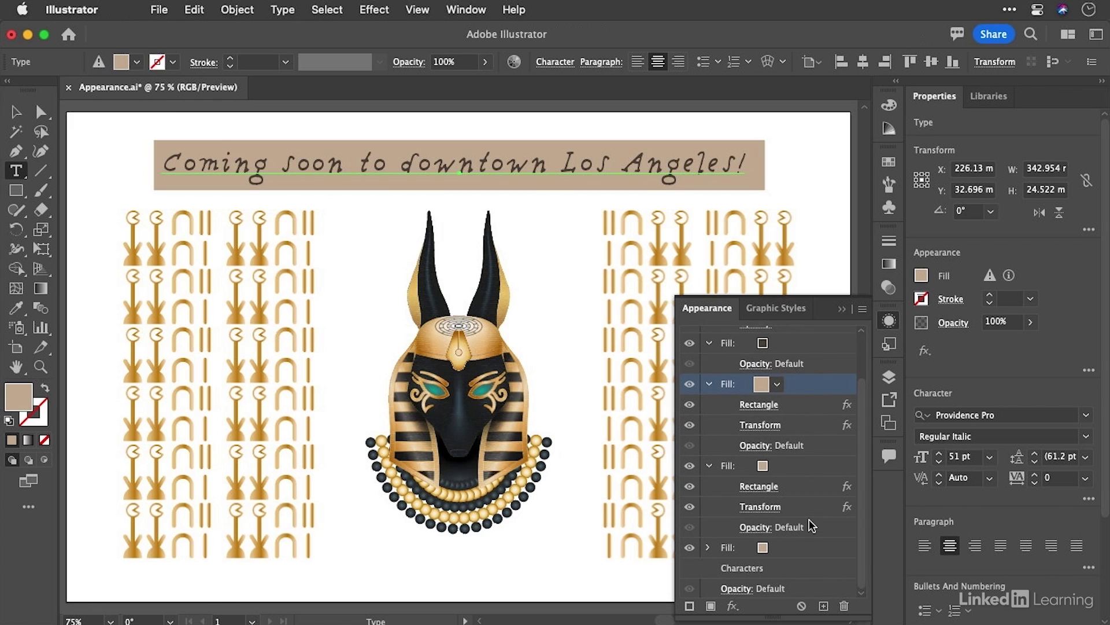
click(710, 547)
scroll(792, 529, down, 3)
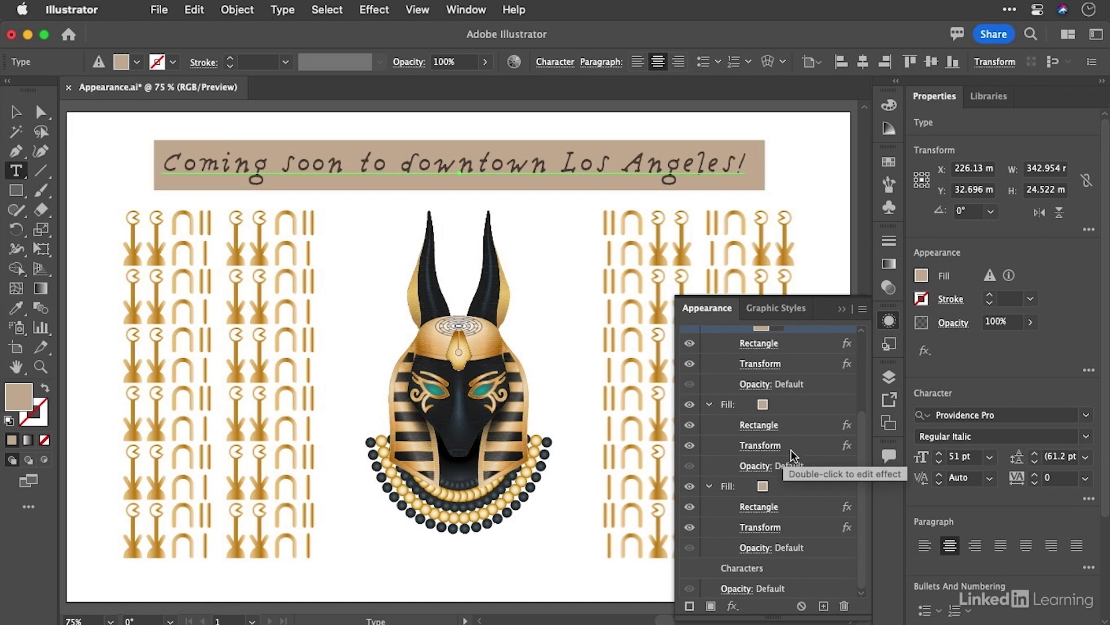
click(770, 528)
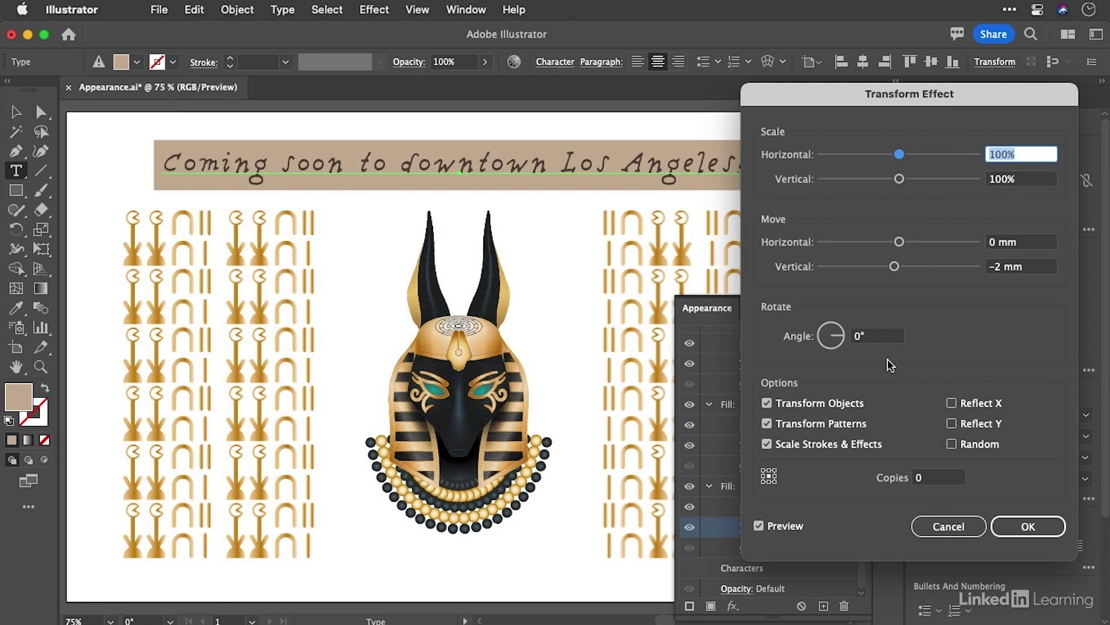
Set the bottom tan fill's Transform angle to 1° and the middle fill's to -1°
click(877, 335)
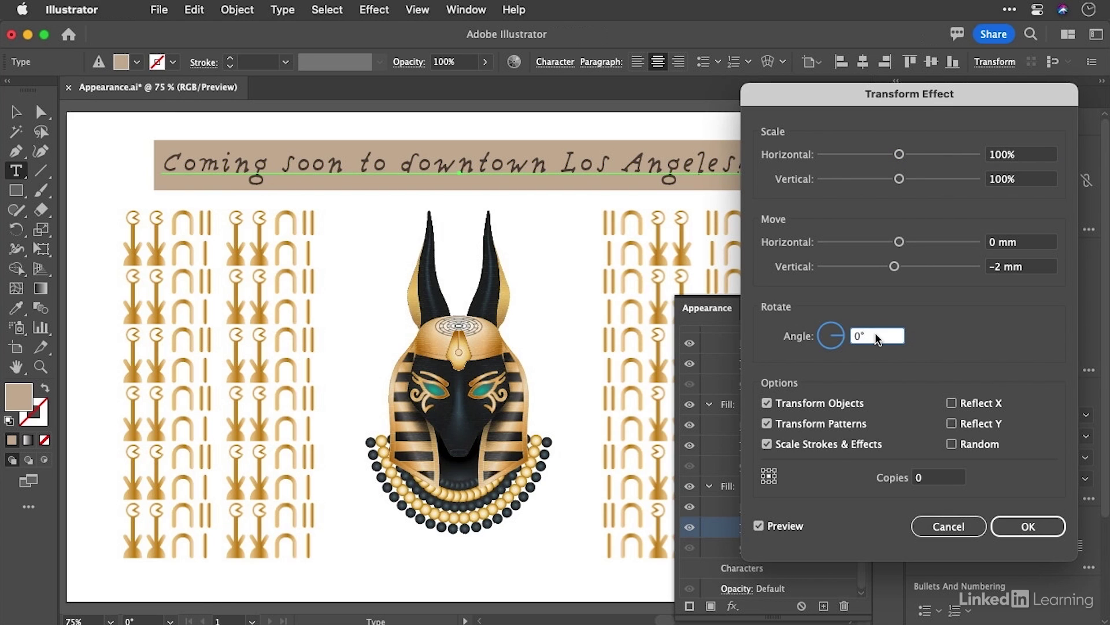
key(Up)
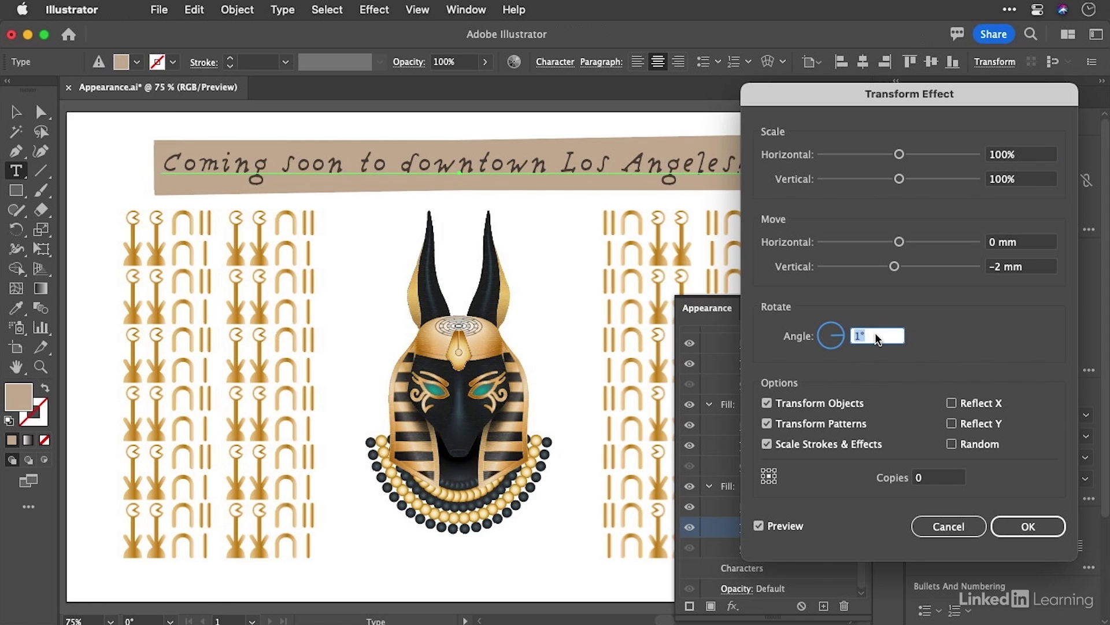
click(1020, 525)
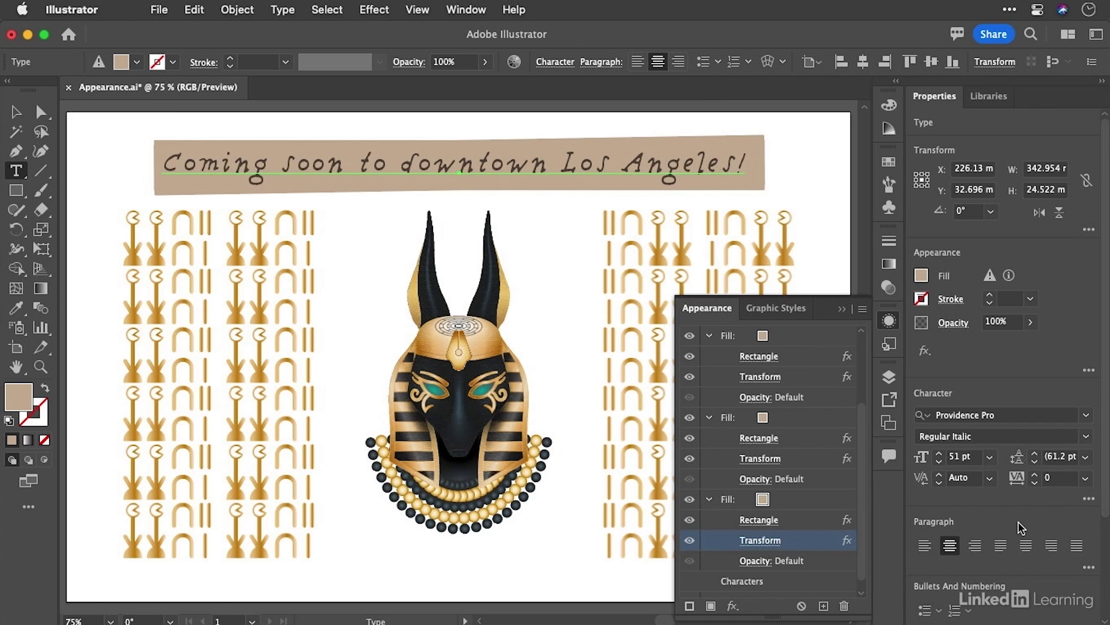
click(760, 458)
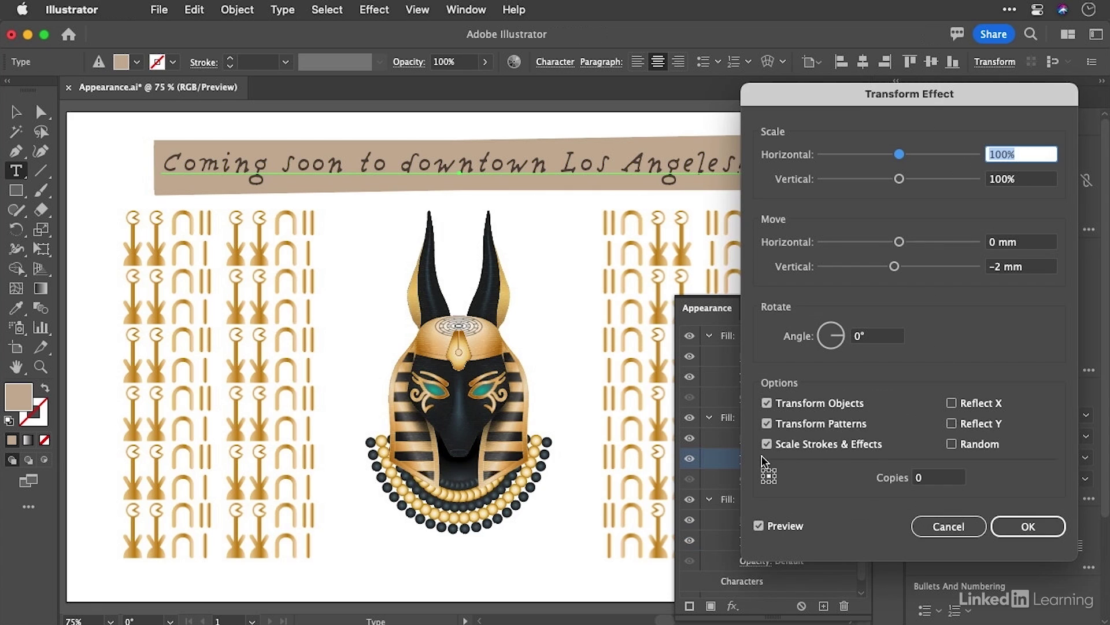
click(872, 335)
key(Down)
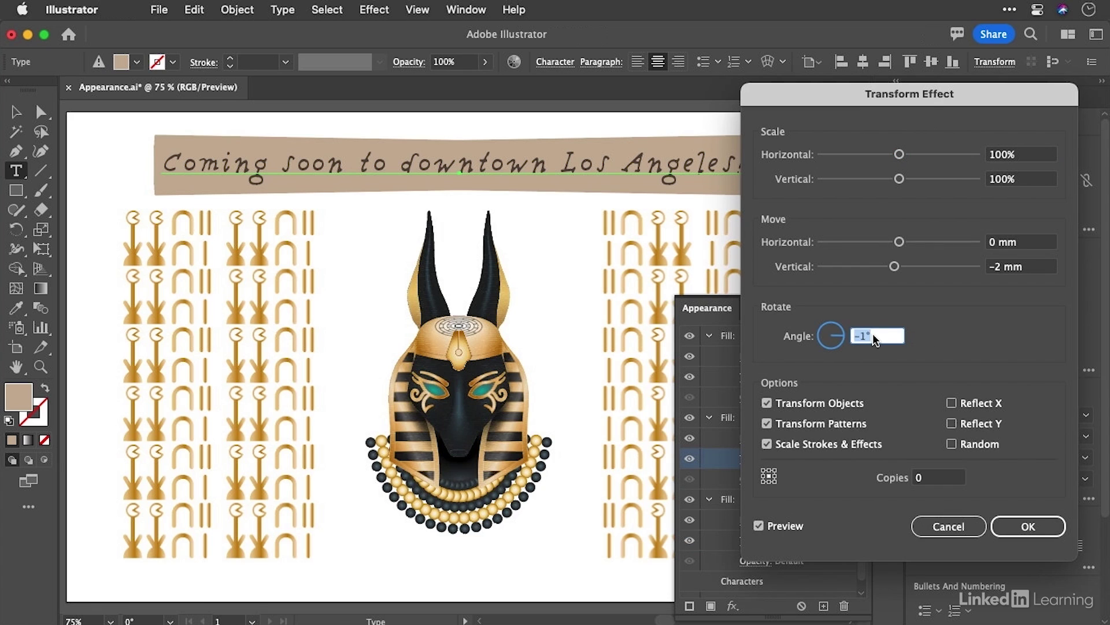
click(1021, 525)
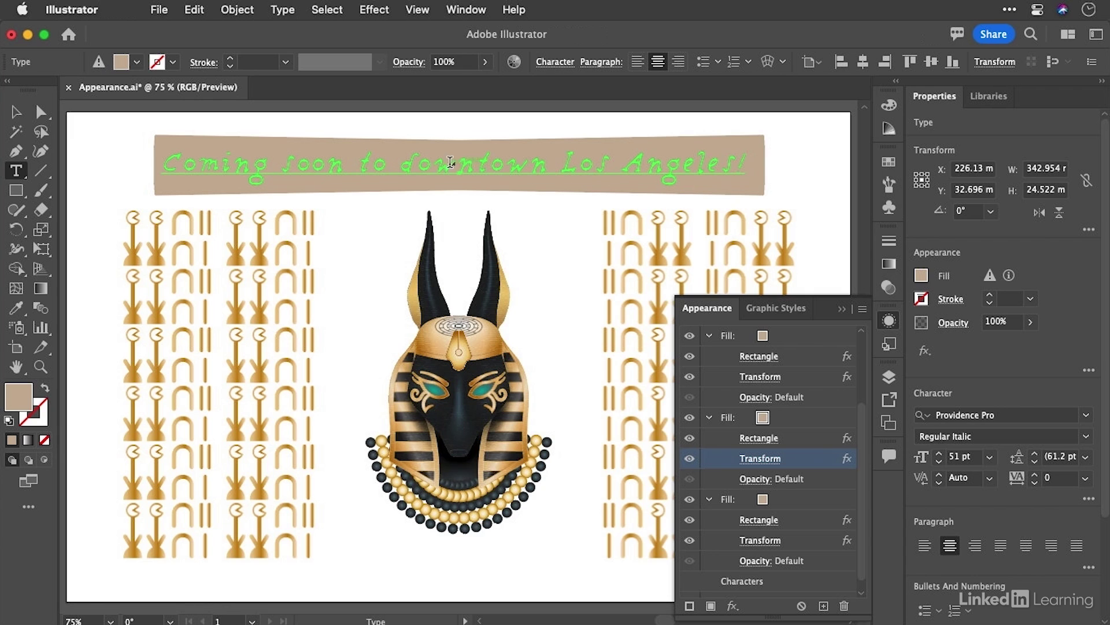
Replace 'downtown Los Angeles' with 'Cambridgeshire' in the headline and exit text editing
drag(399, 166, 735, 175)
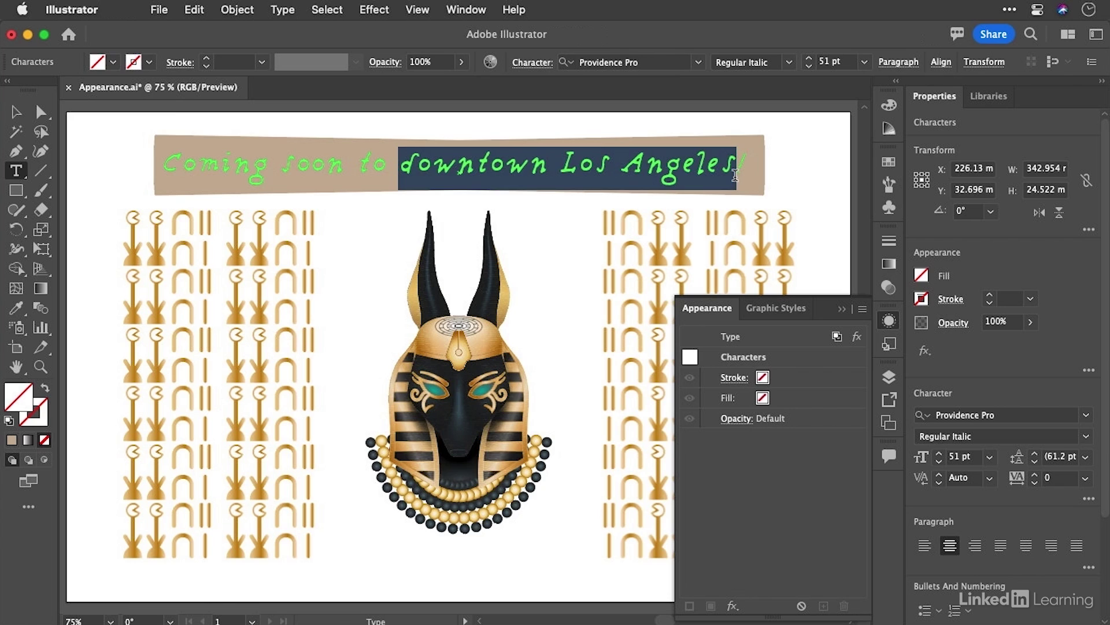
text(Cambri)
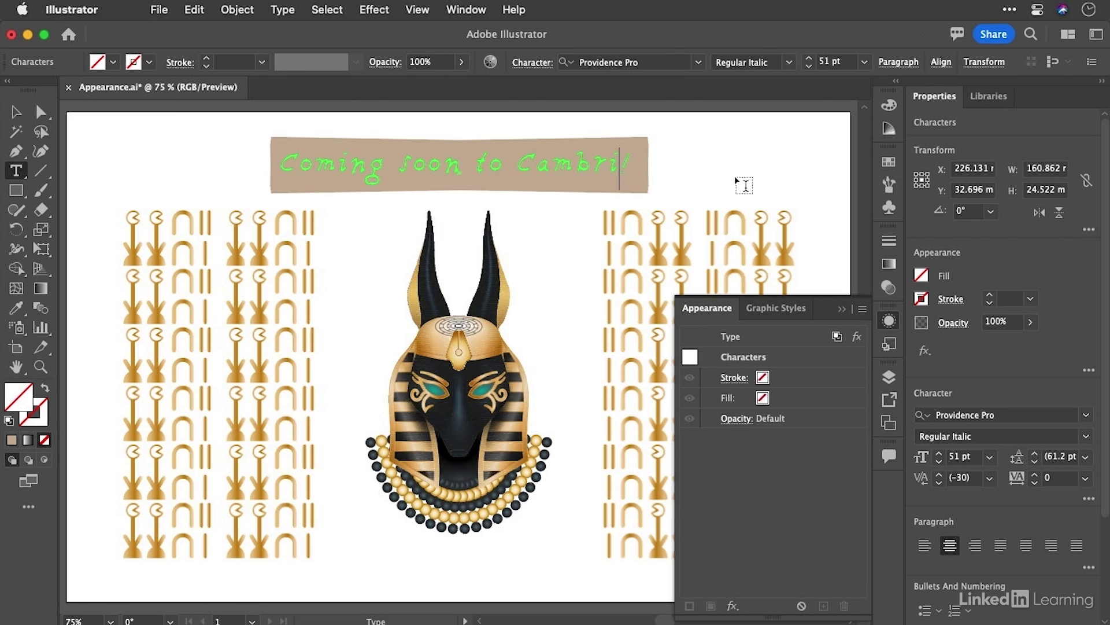
text(dgeshire)
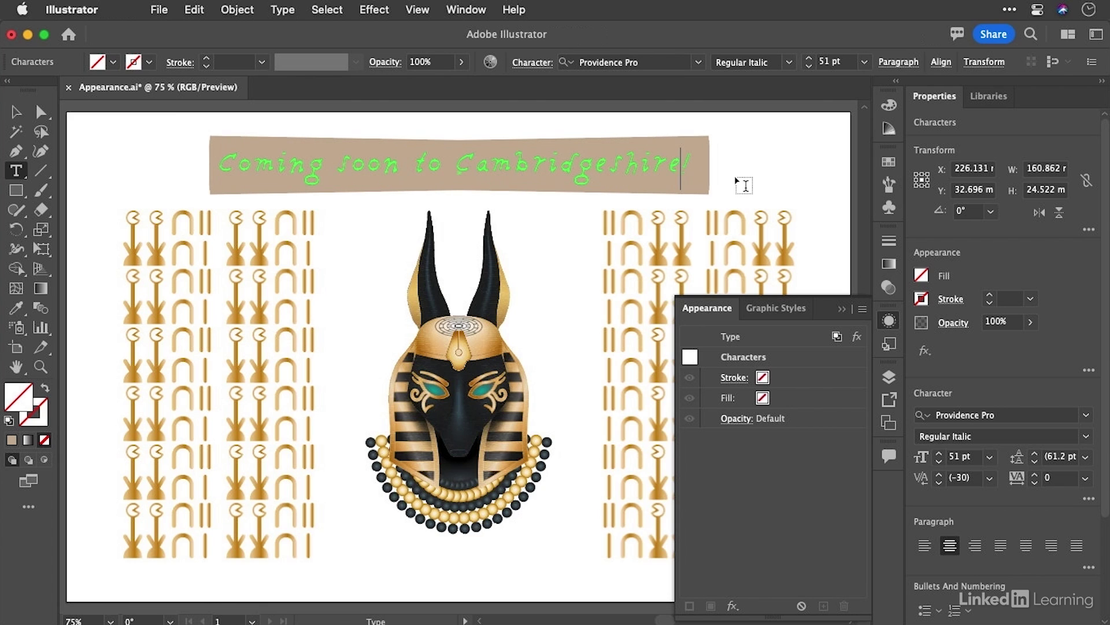
key(Escape)
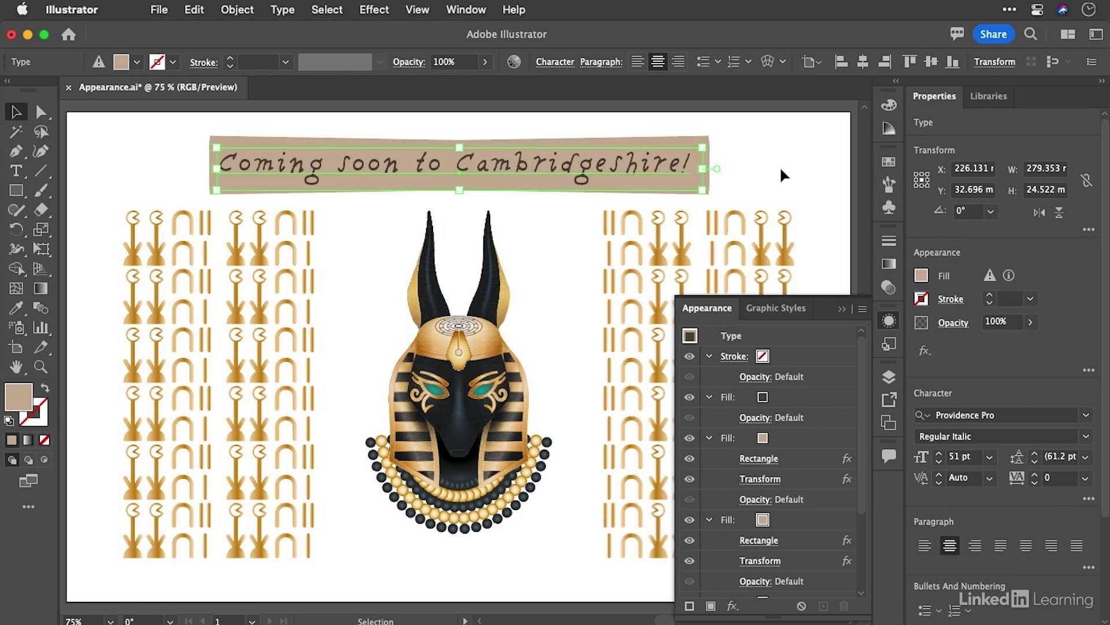